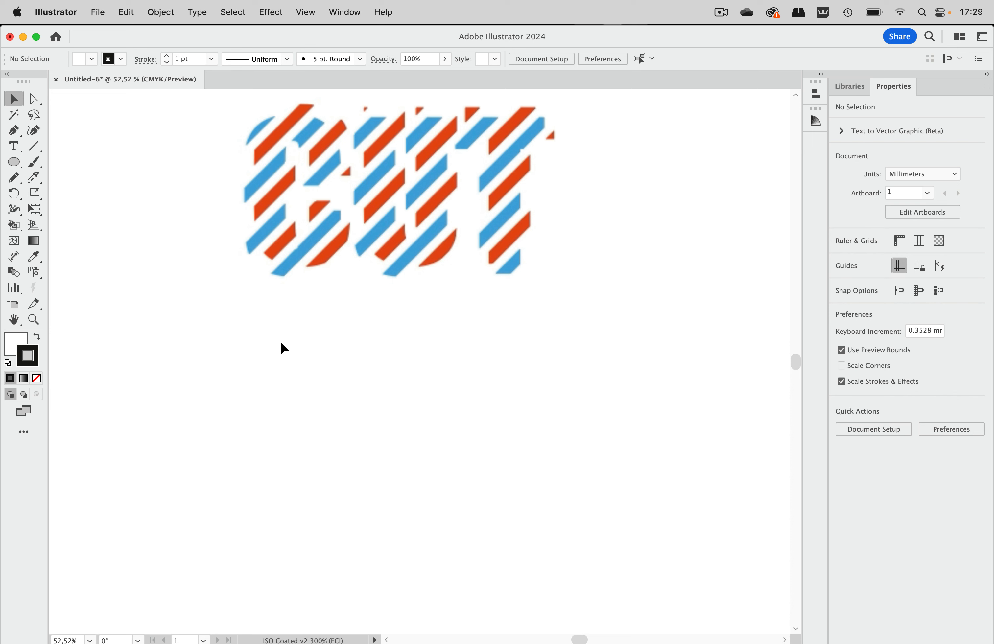
# Draw a thin horizontal rectangle about 260.6 mm wide and 5.3 mm high below the striped CUT reference artwork
pyautogui.click(15, 162)
pyautogui.click(53, 165)
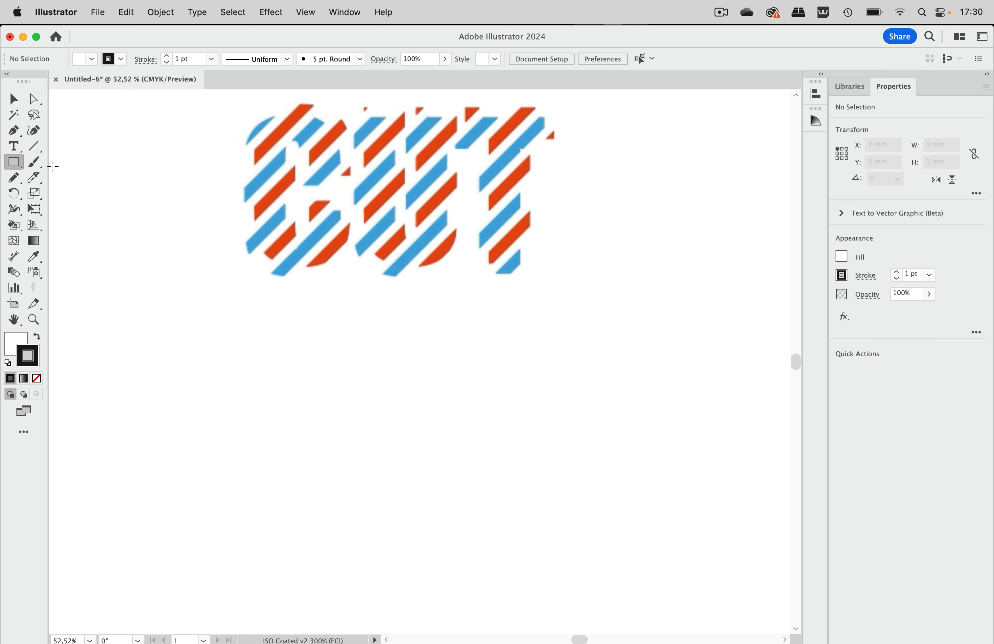
pyautogui.moveTo(147, 335); pyautogui.dragTo(599, 345)
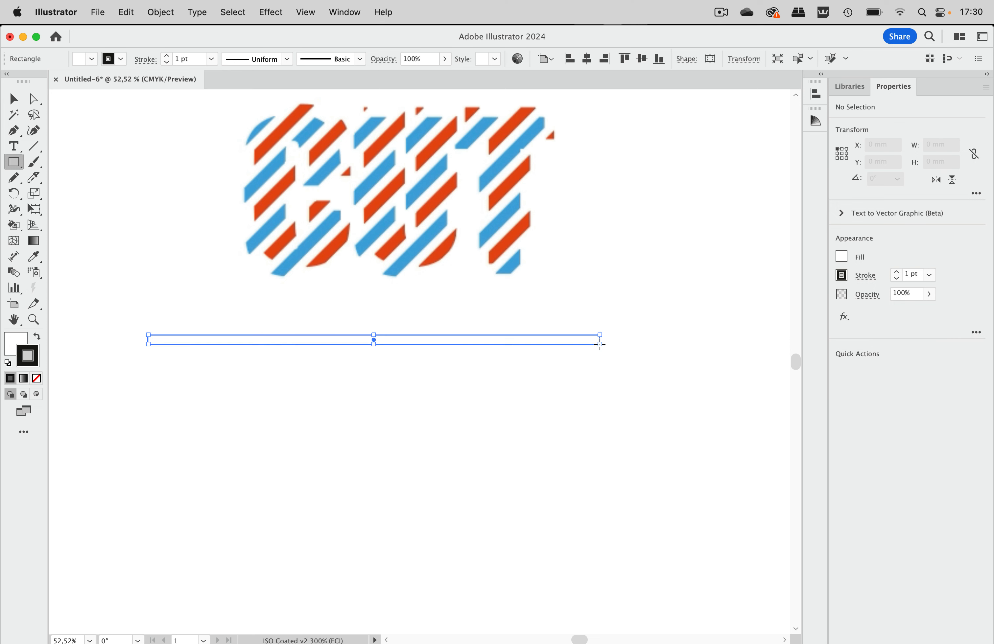
# Remove the rectangle's stroke and give it a red fill
pyautogui.click(37, 378)
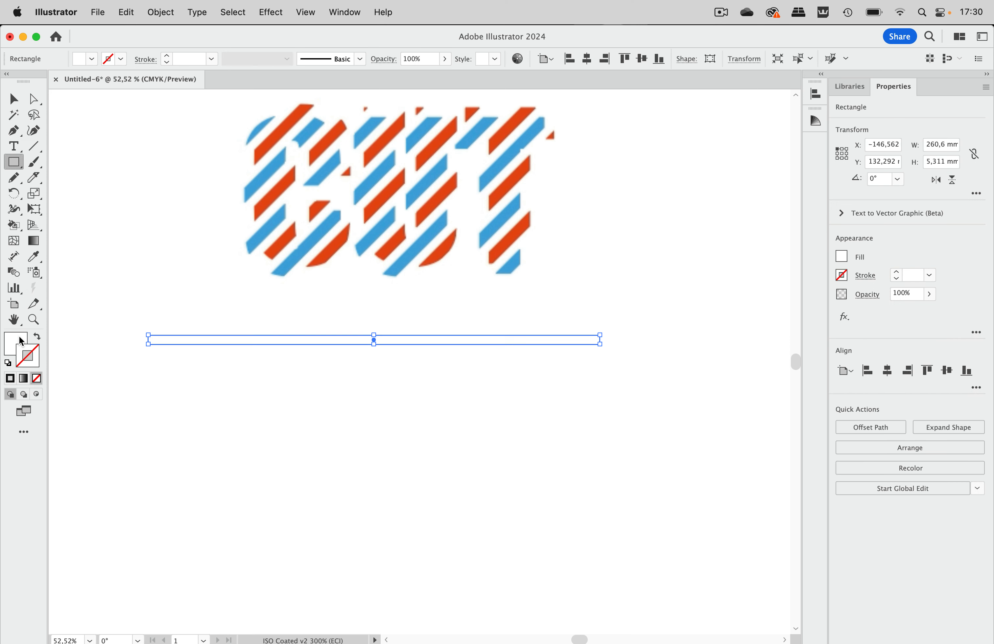
pyautogui.click(95, 59)
pyautogui.click(113, 82)
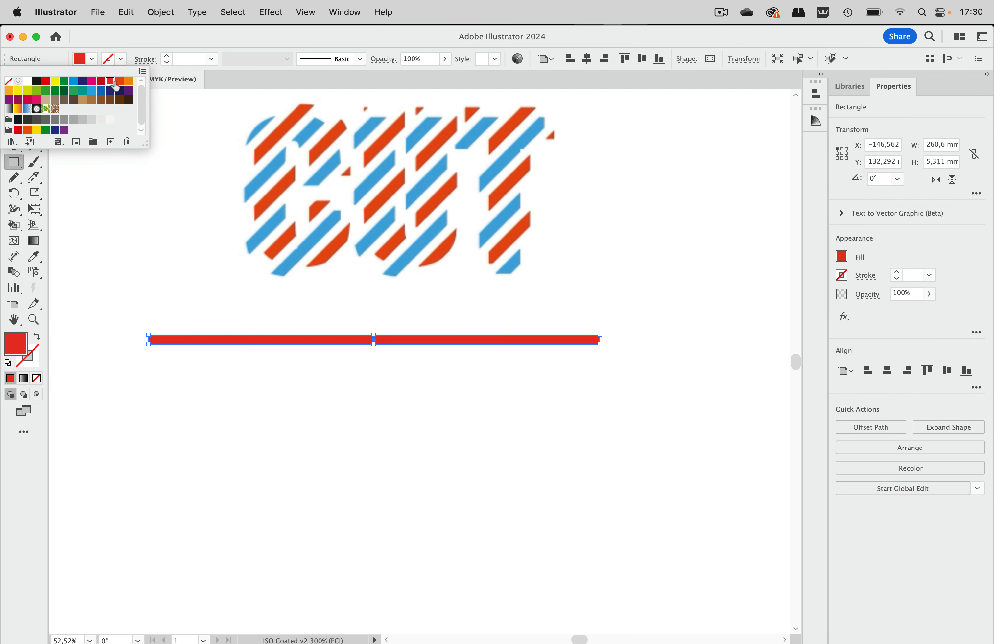
pyautogui.click(148, 265)
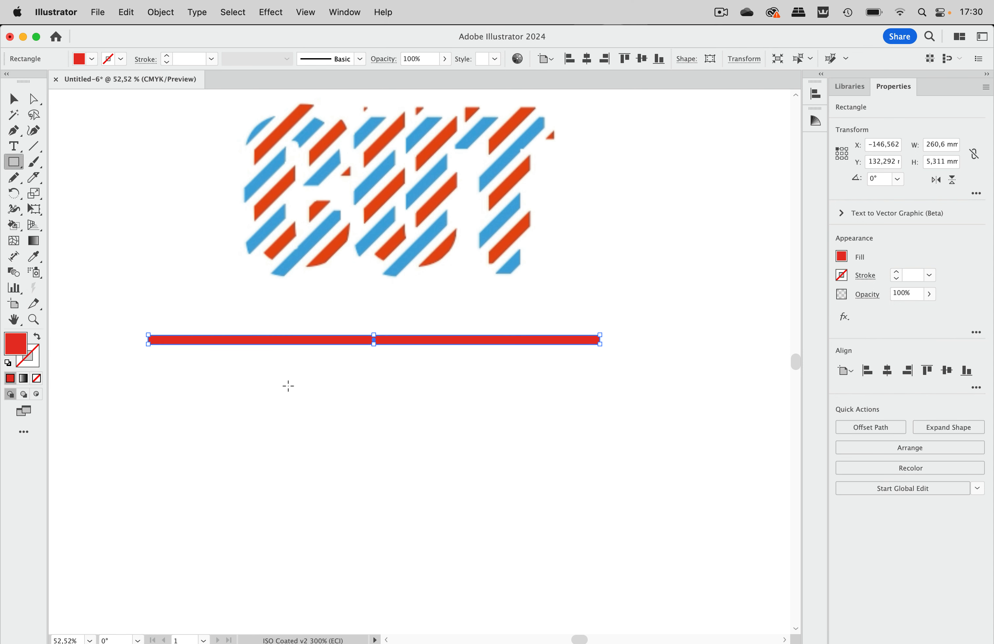
# Duplicate the red bar straight down with a small gap and fill the copy with dark blue
pyautogui.click(14, 100)
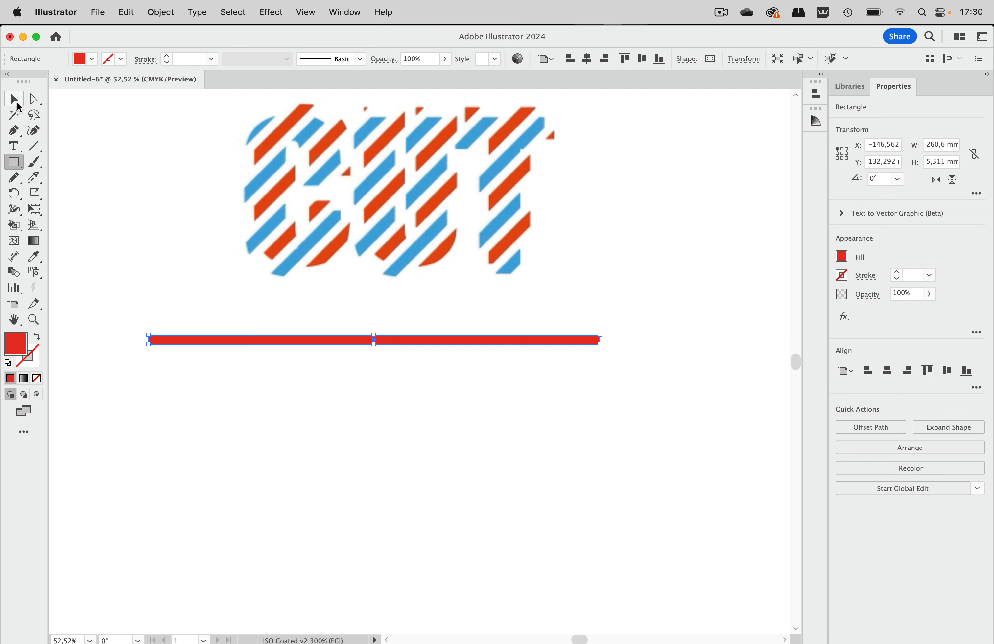
pyautogui.click(225, 295)
pyautogui.click(238, 339)
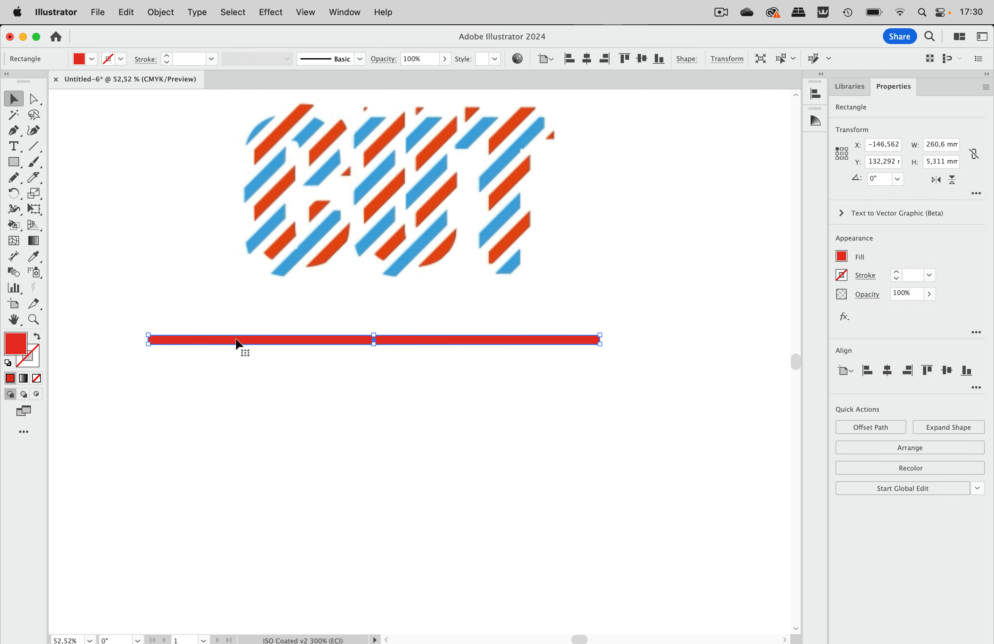
pyautogui.moveTo(238, 343); pyautogui.dragTo(240, 357)
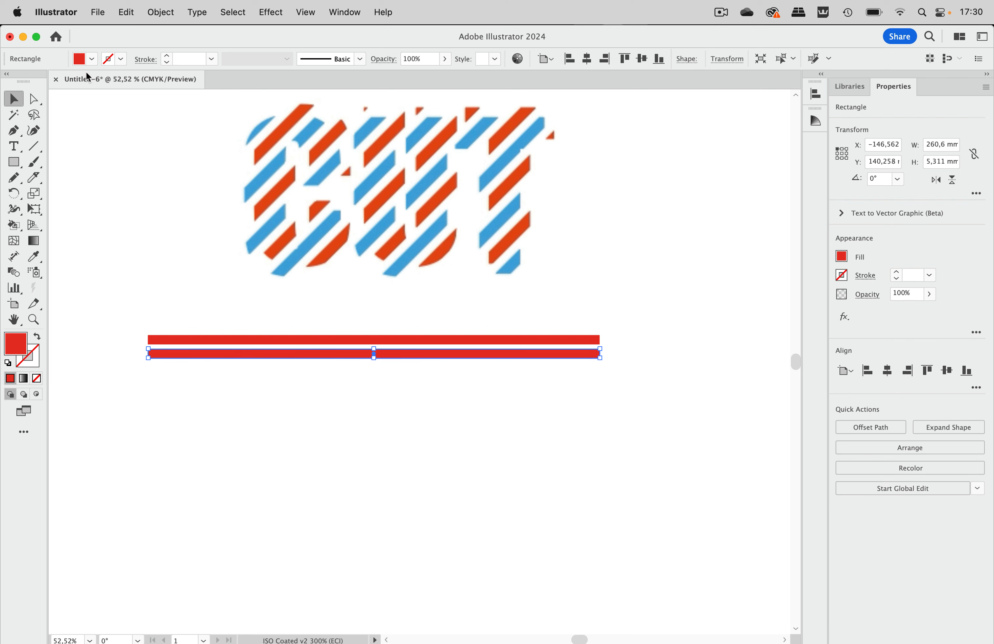
pyautogui.click(93, 60)
pyautogui.click(73, 81)
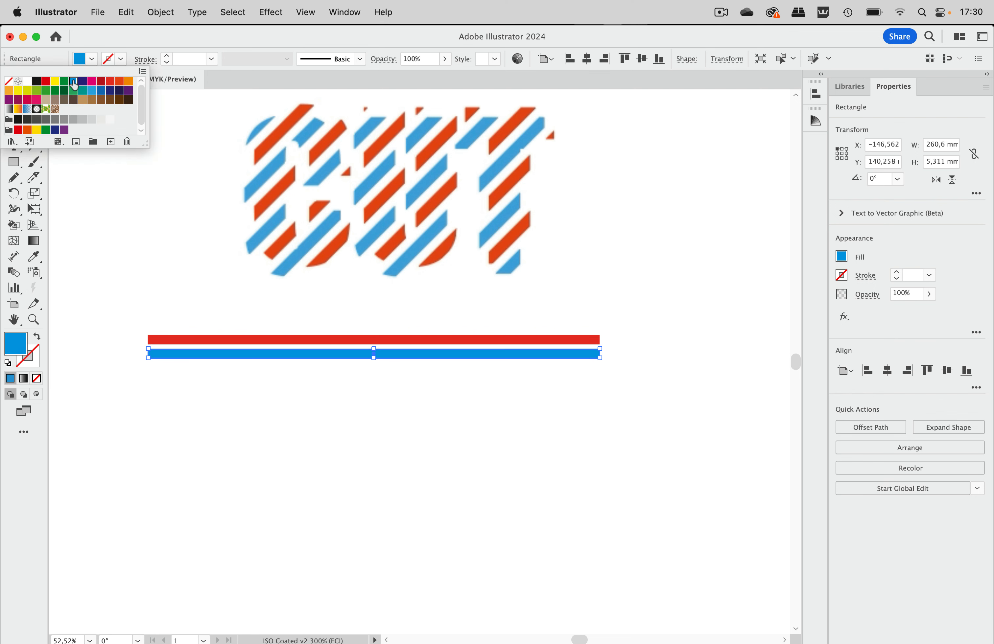
pyautogui.click(100, 91)
pyautogui.click(133, 319)
# Copy the red and blue bars together straight down, using a vertical move of 7,966 mm*2
pyautogui.moveTo(133, 319); pyautogui.dragTo(181, 384)
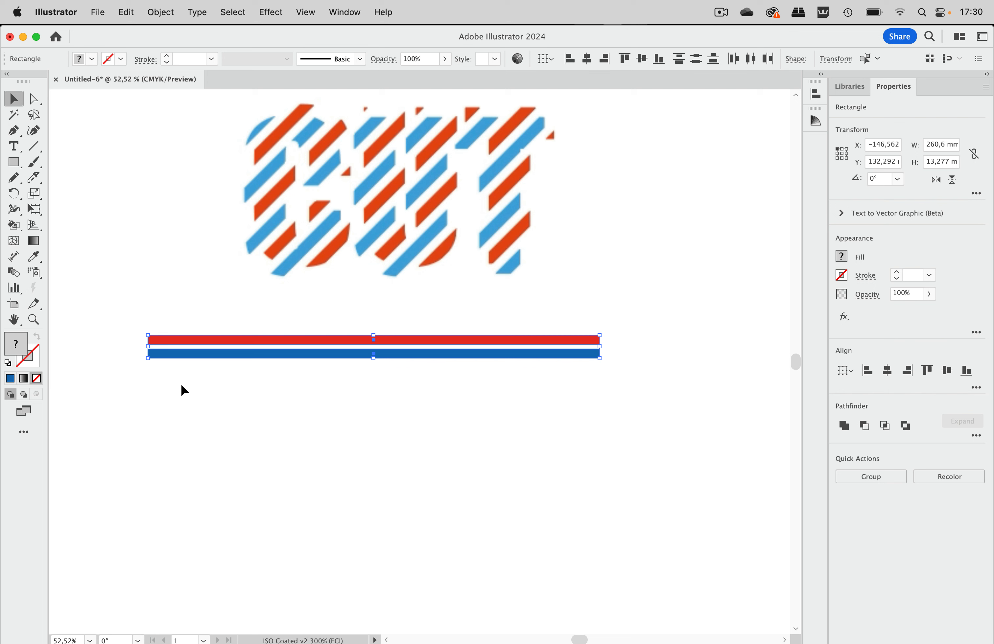
pyautogui.doubleClick(19, 102)
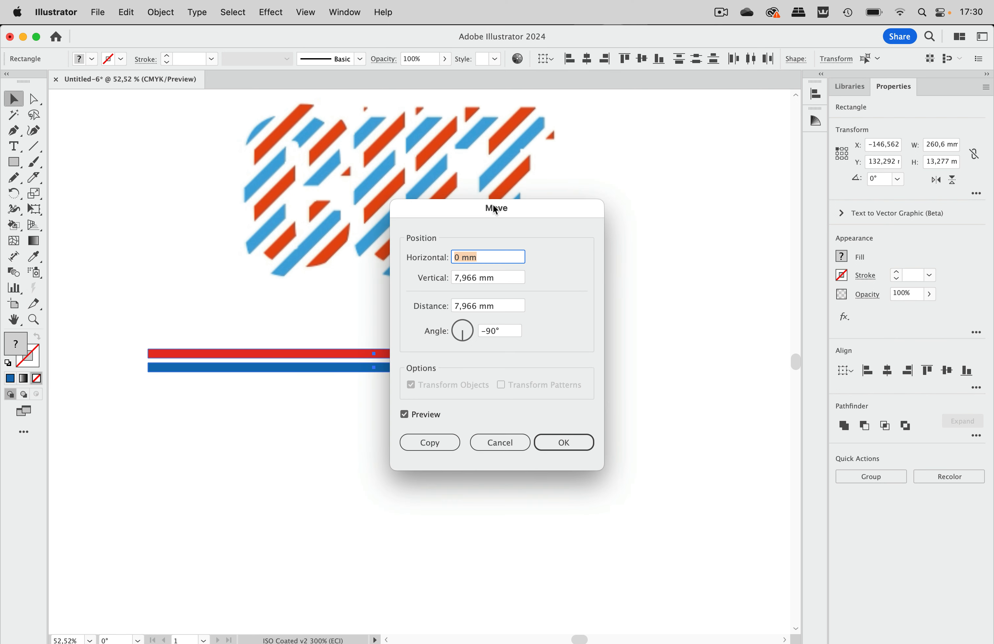
pyautogui.click(475, 279)
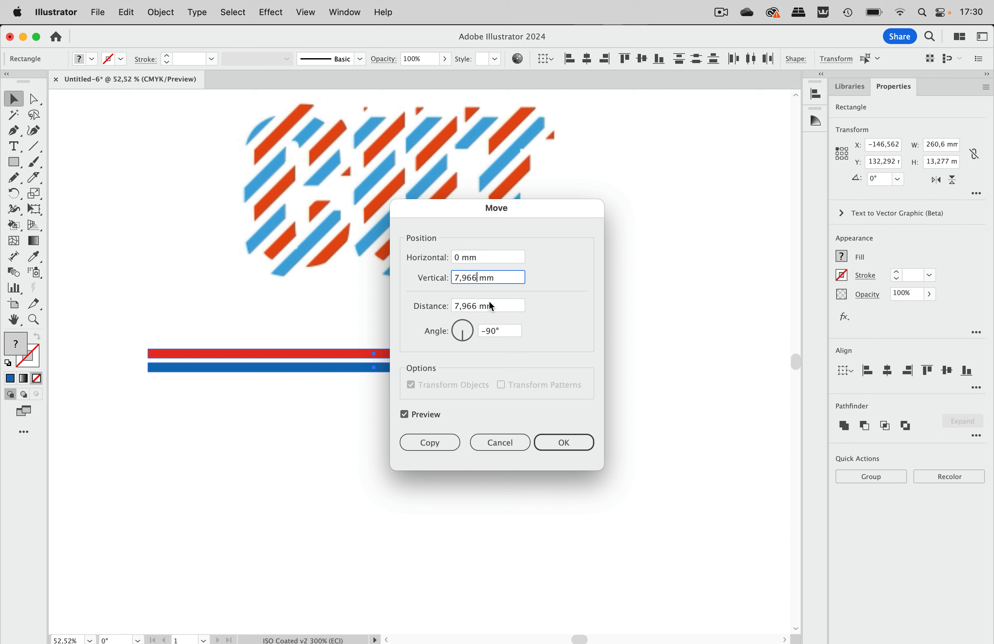
pyautogui.write('*2')
pyautogui.click(431, 443)
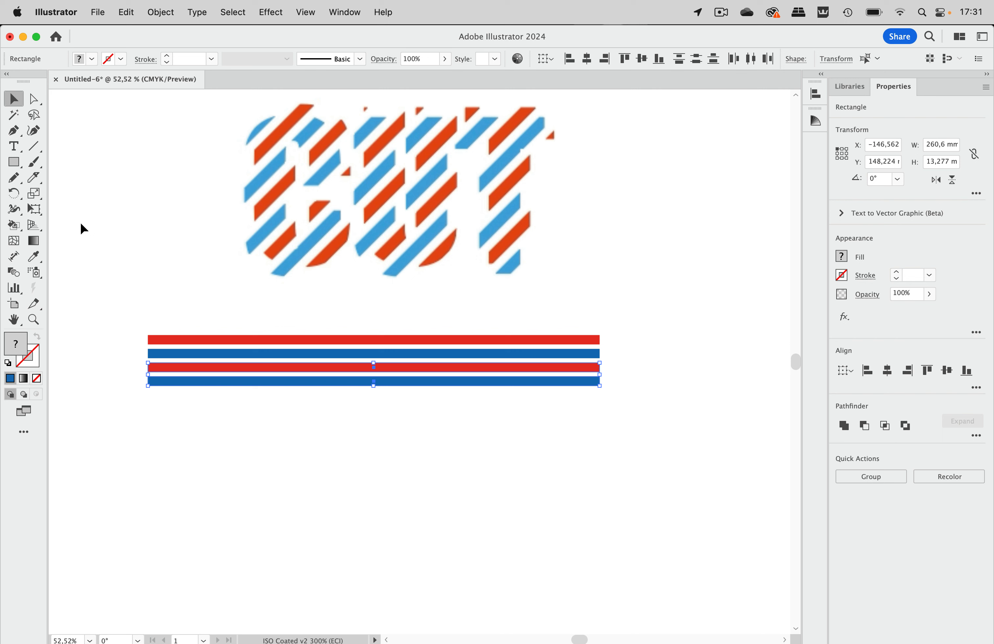
# Repeat the copy transform until the stack of red and blue stripes is about 316 mm high
pyautogui.press('super+d')
pyautogui.press('super+d')
pyautogui.press('super+d')
pyautogui.press('super+d')
pyautogui.press('super+d')
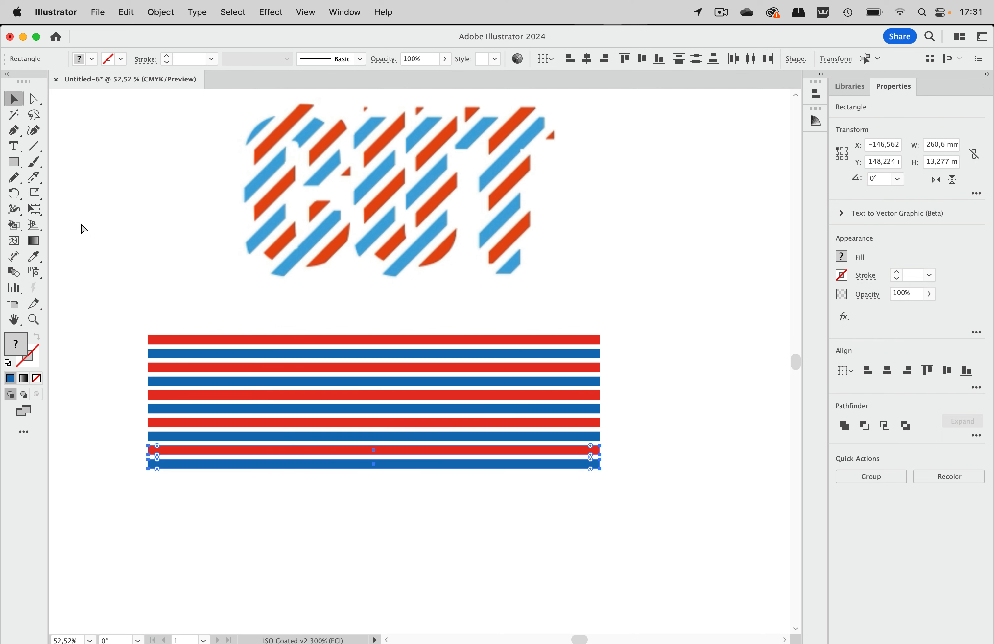
pyautogui.press('super+d')
pyautogui.press('super+d')
pyautogui.press('super+d')
pyautogui.press('super+d')
pyautogui.press('super+d')
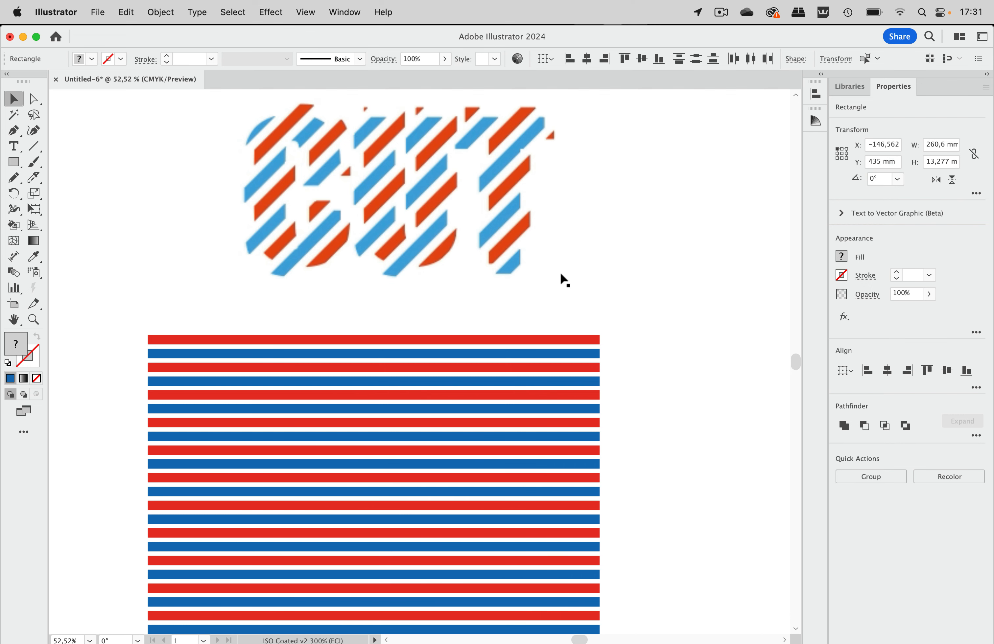
# Move the reference artwork up and to the left, and shift the whole stripe stack left to free up space
pyautogui.scroll(-10, 544, 281)
pyautogui.press('super+a')
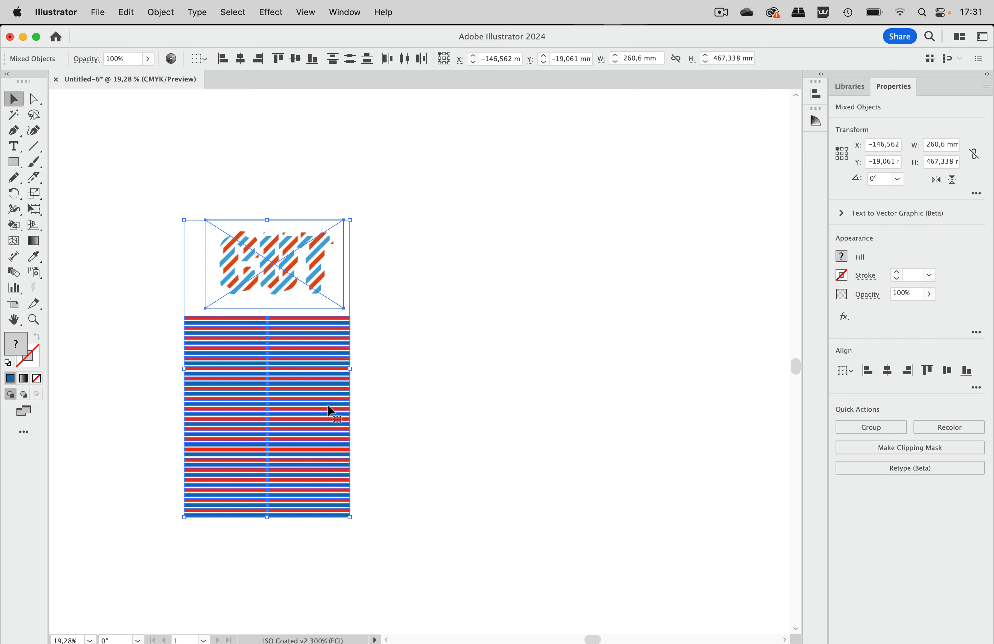
pyautogui.click(418, 269)
pyautogui.moveTo(317, 279); pyautogui.dragTo(262, 159)
pyautogui.moveTo(401, 288); pyautogui.dragTo(235, 594)
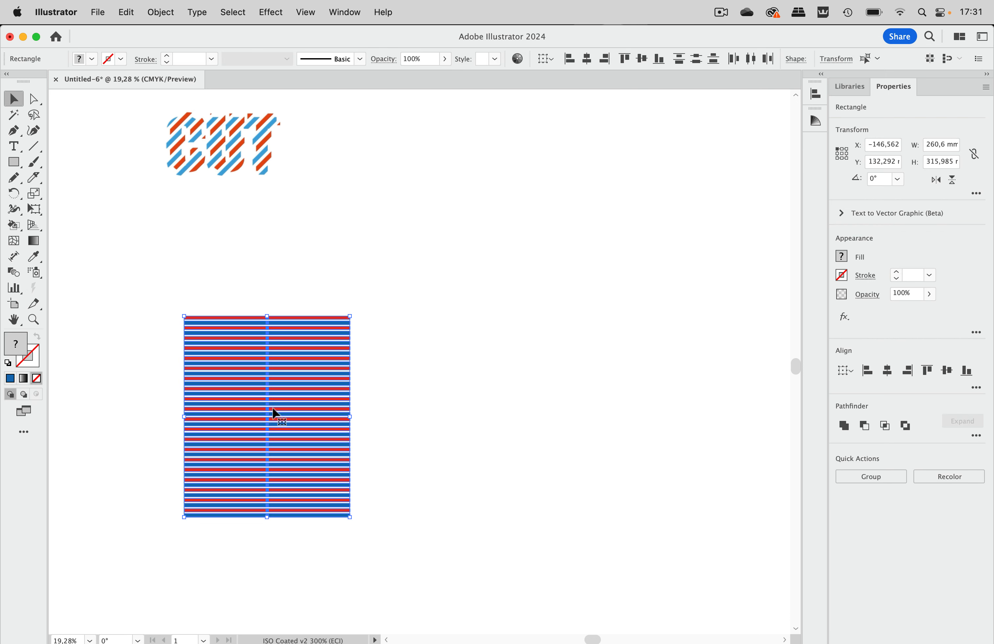
pyautogui.moveTo(275, 414); pyautogui.dragTo(183, 349)
# Add the point text CUT in the empty area to the right of the stripes
pyautogui.click(15, 144)
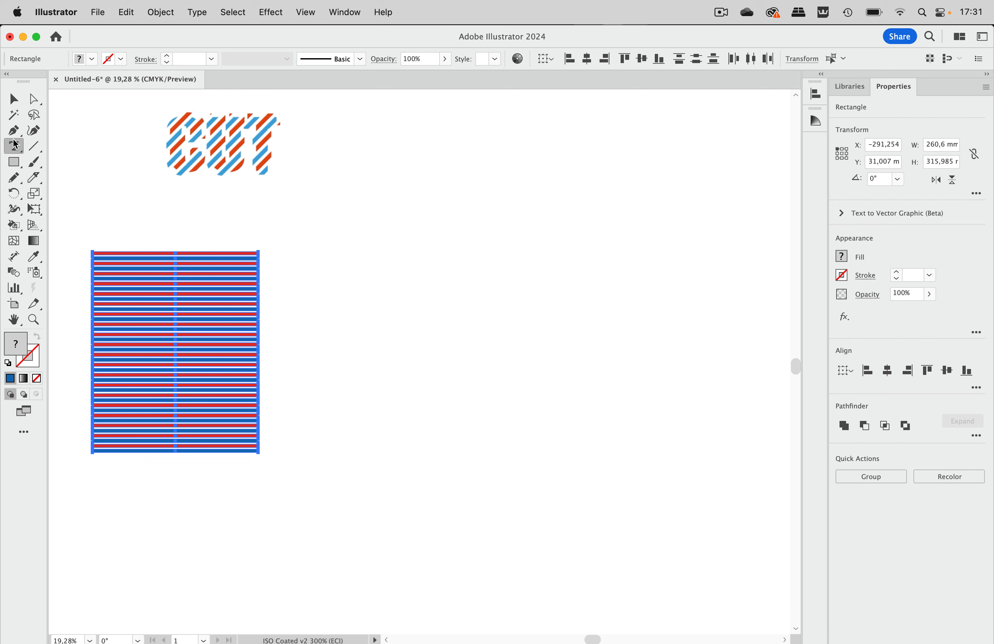
pyautogui.click(387, 300)
pyautogui.write('cut')
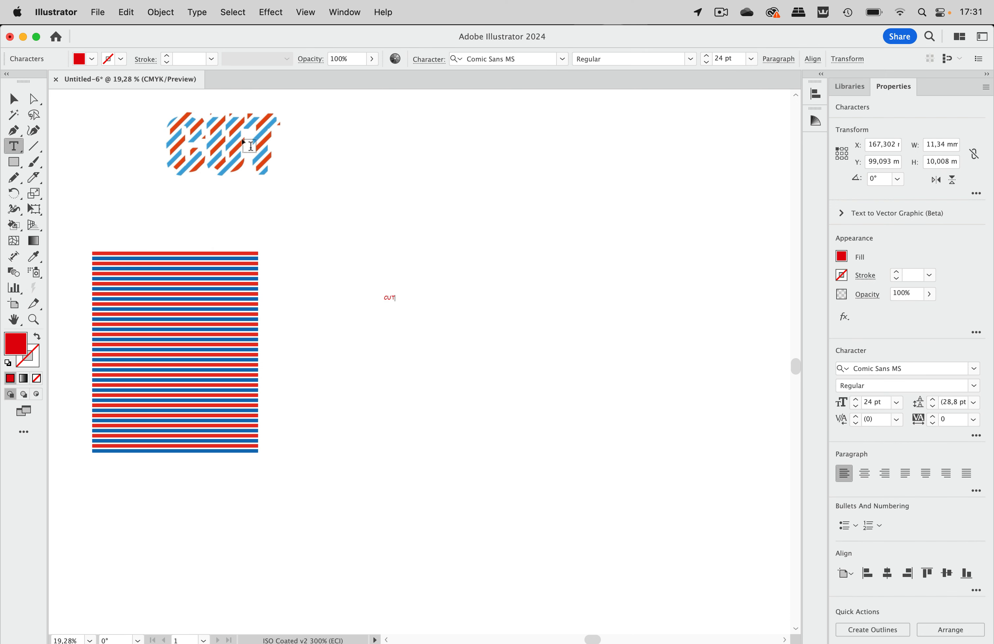
pyautogui.click(14, 99)
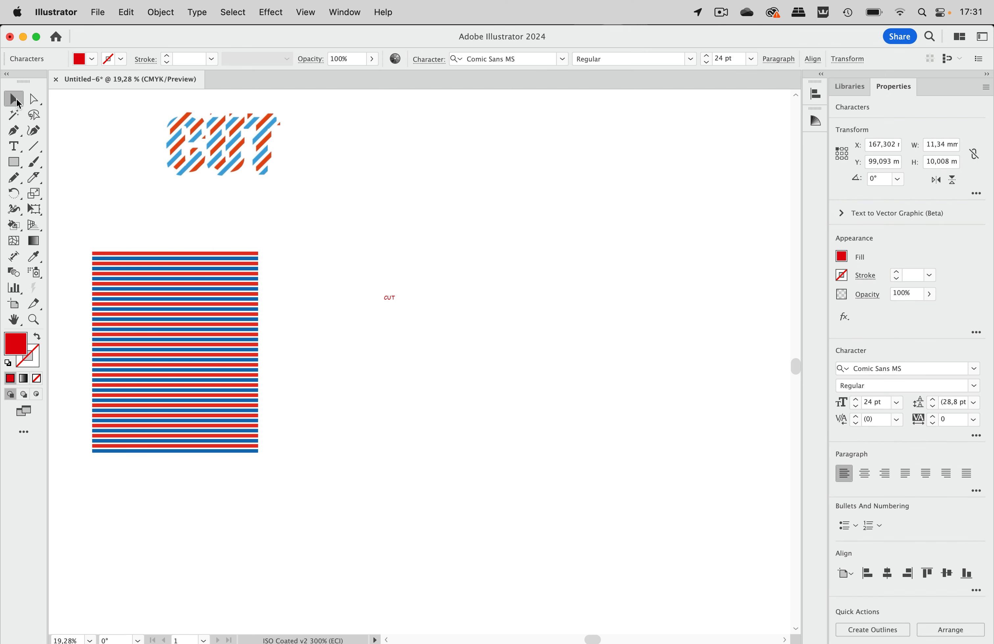
# Set the CUT text in the Impact font and enlarge it to about 340 mm wide
pyautogui.click(525, 60)
pyautogui.write('imp')
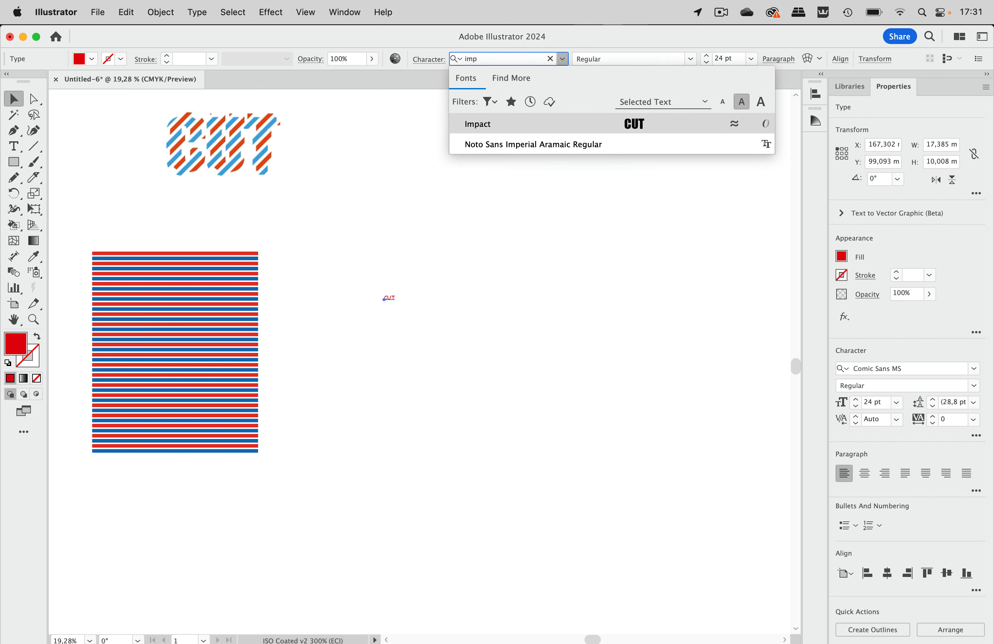
pyautogui.click(537, 115)
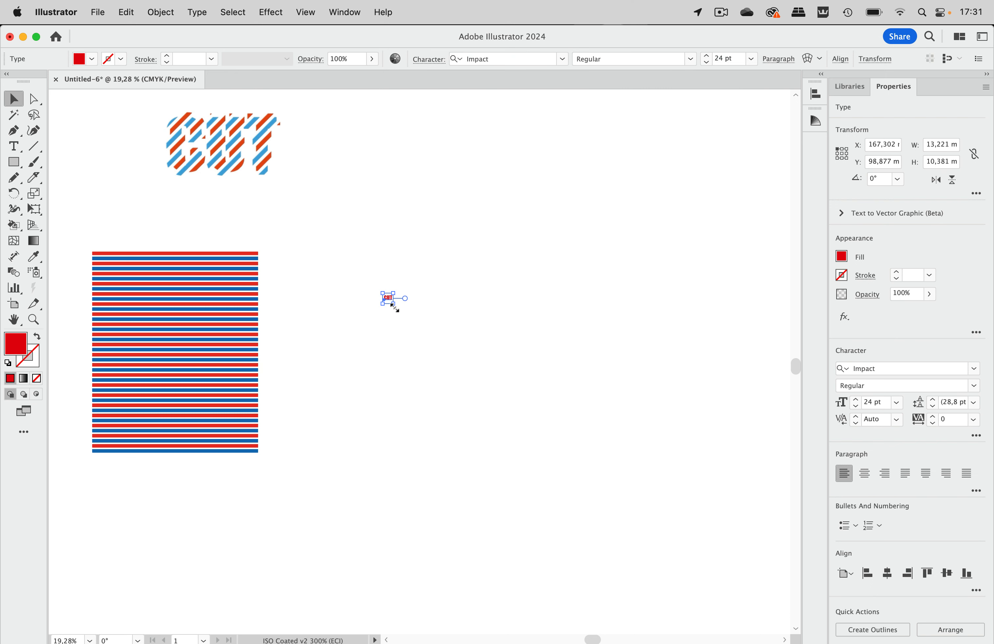
pyautogui.moveTo(395, 308); pyautogui.dragTo(744, 565)
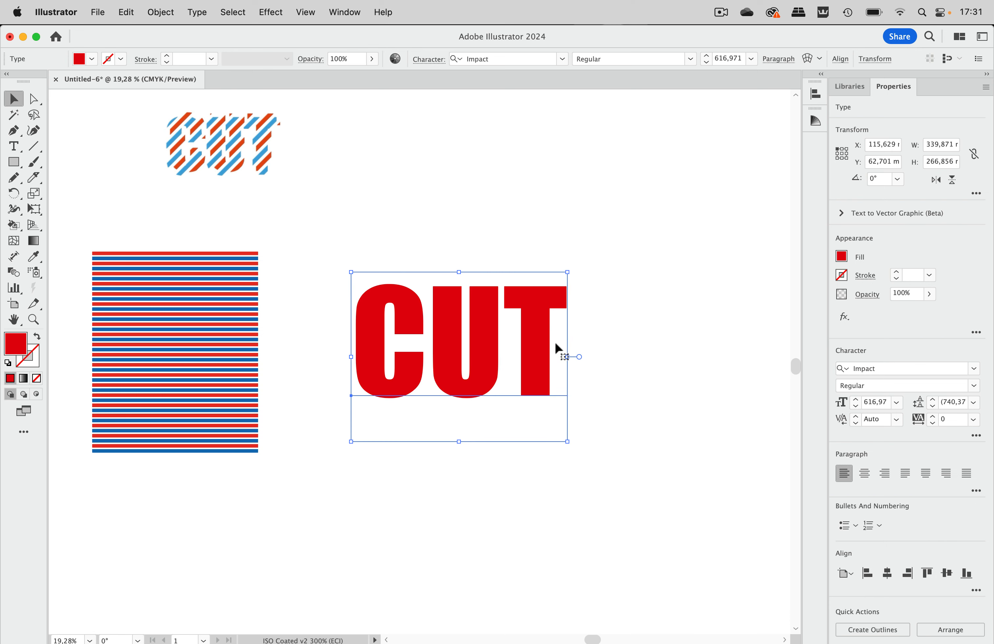
# Rotate all the stripes by 45° and move them behind the CUT text
pyautogui.moveTo(282, 235); pyautogui.dragTo(78, 488)
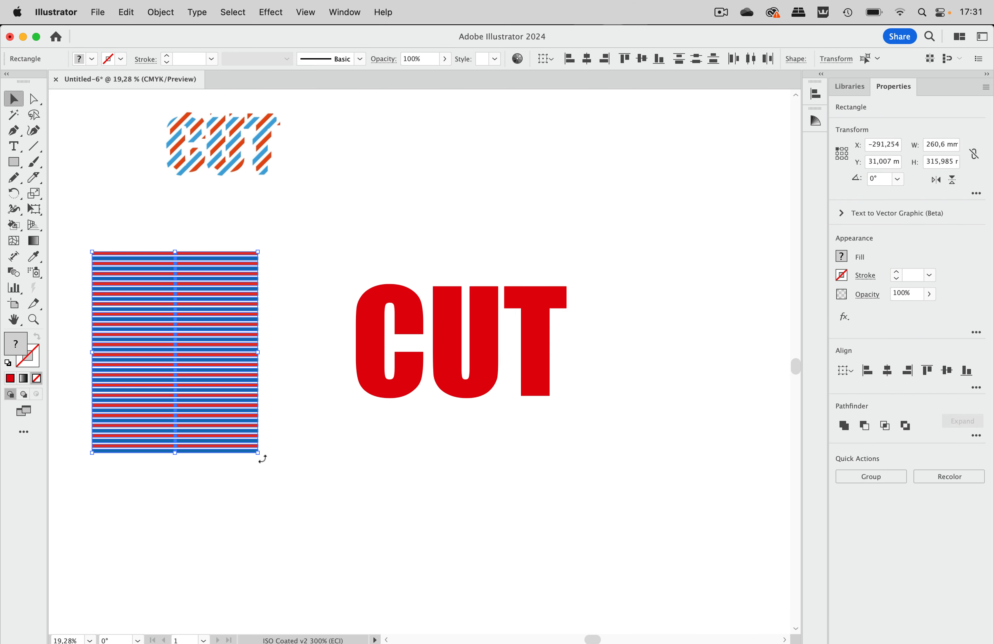
pyautogui.moveTo(263, 458); pyautogui.dragTo(317, 389)
pyautogui.moveTo(225, 366); pyautogui.dragTo(496, 356)
pyautogui.click(702, 192)
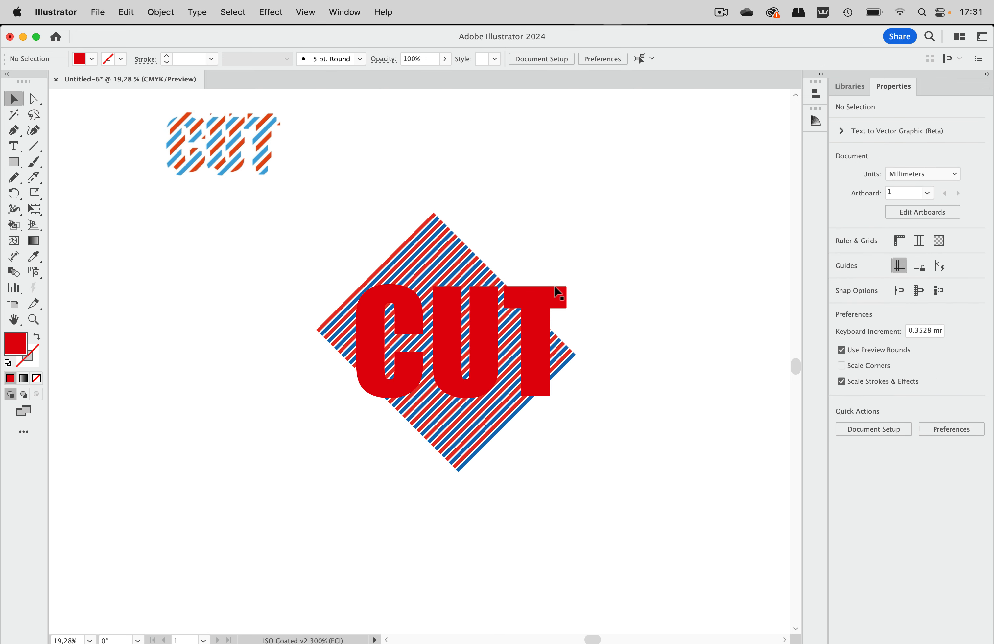
# Scale the CUT text down to about 243 mm wide and position it within the striped diamond
pyautogui.click(564, 301)
pyautogui.moveTo(567, 271); pyautogui.dragTo(501, 312)
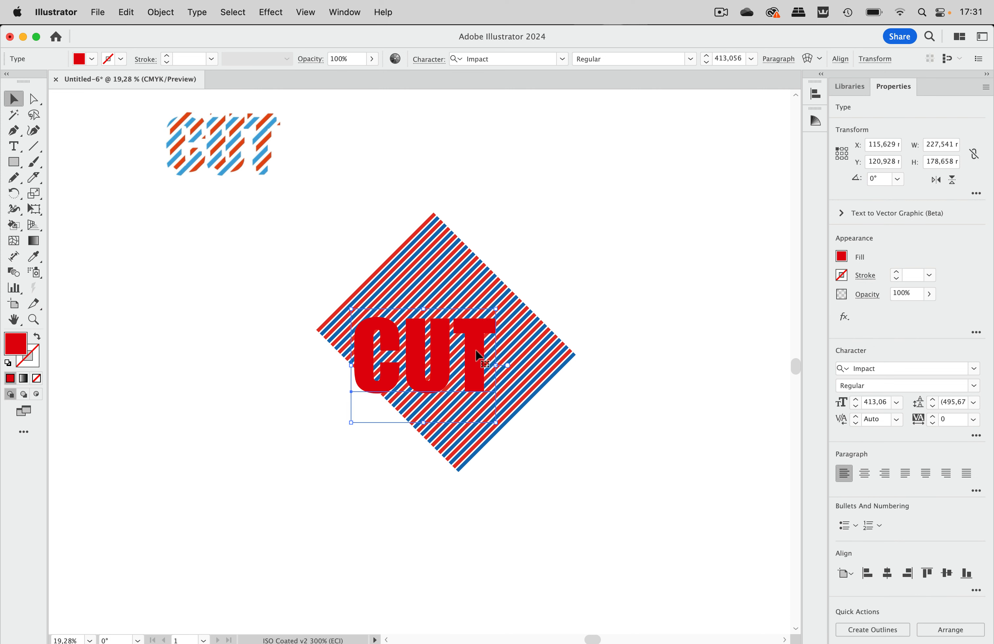
pyautogui.moveTo(476, 350)
pyautogui.mouseDown()
pyautogui.moveTo(482, 330)
pyautogui.moveTo(495, 337)
pyautogui.moveTo(486, 340)
pyautogui.mouseUp()
pyautogui.moveTo(504, 293); pyautogui.dragTo(514, 286)
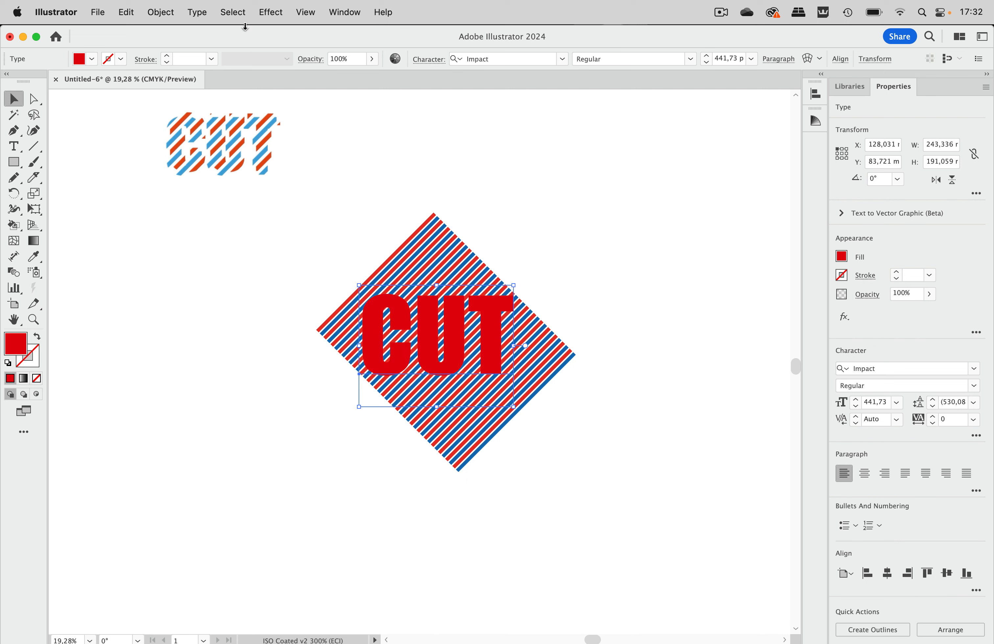
# Convert the CUT text to outlines
pyautogui.click(203, 14)
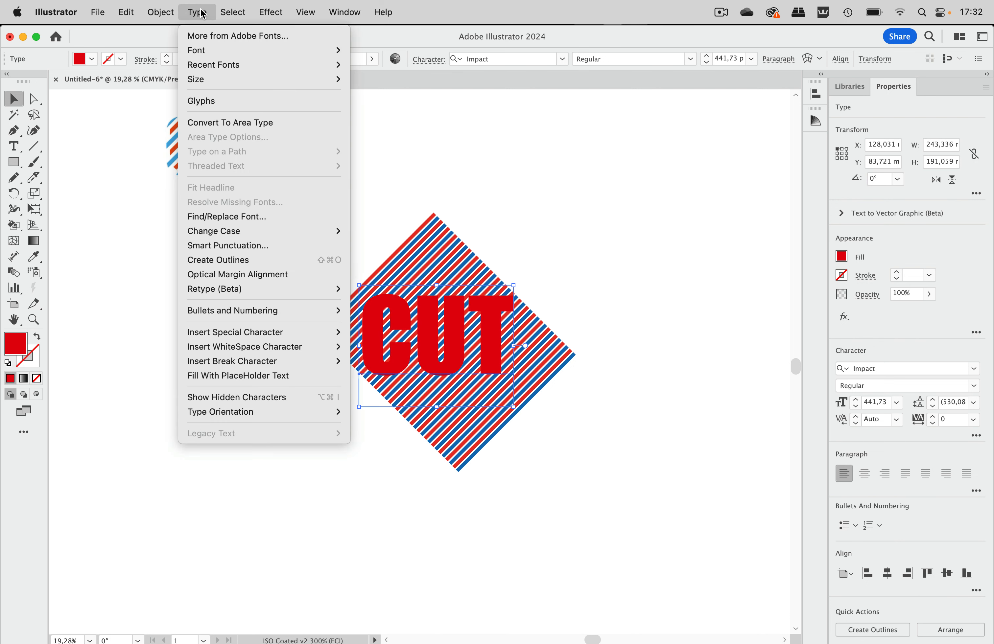
pyautogui.click(218, 259)
pyautogui.click(565, 214)
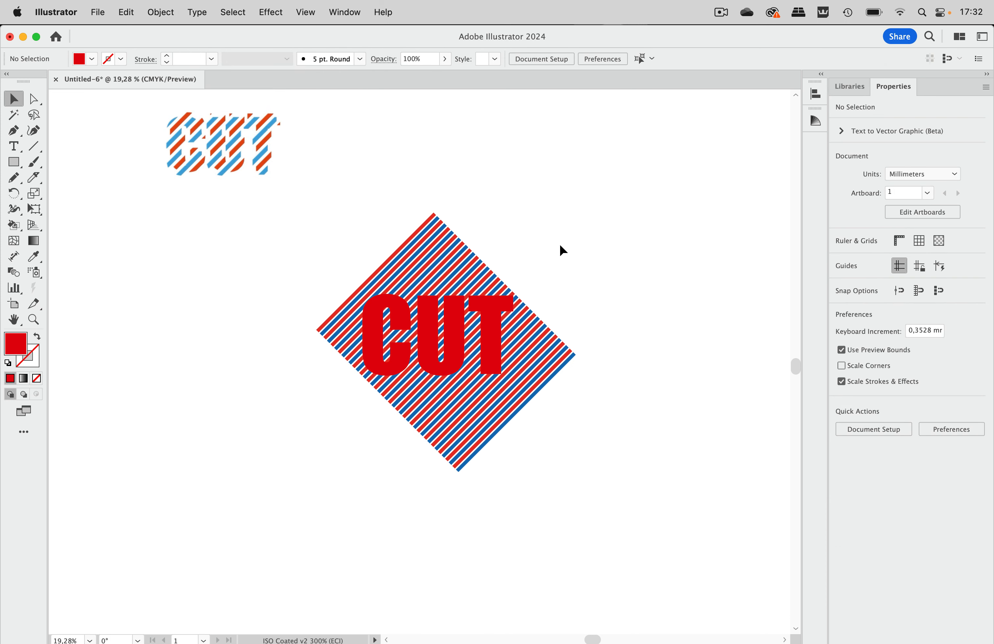
# Try to make a clipping mask from the grouped CUT outlines over the stripes, and undo it
pyautogui.moveTo(560, 245); pyautogui.dragTo(283, 456)
pyautogui.hscroll(5, 285, 456)
pyautogui.scroll(-1, 285, 455)
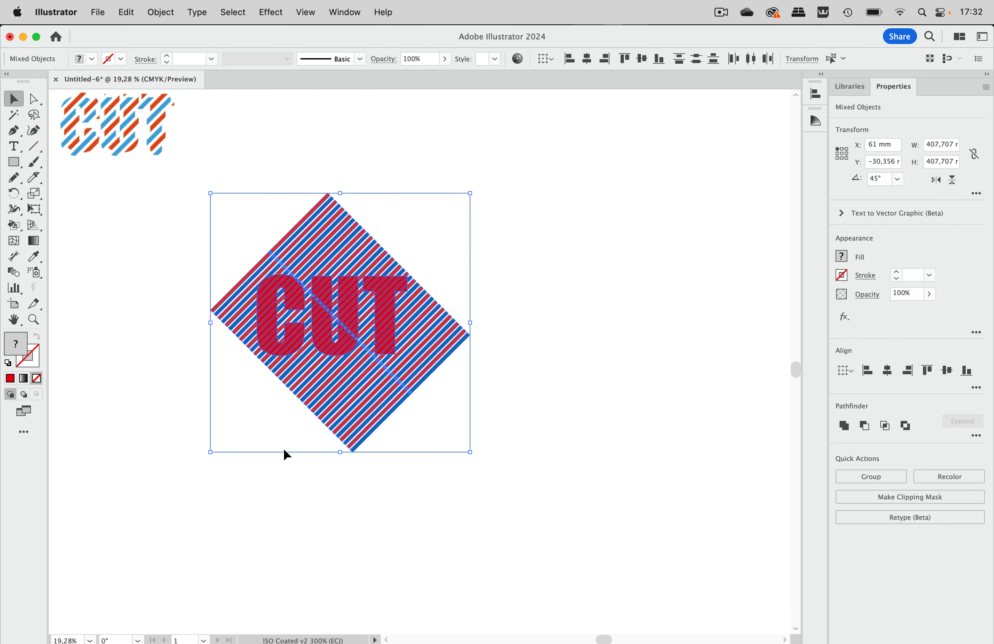
pyautogui.click(164, 14)
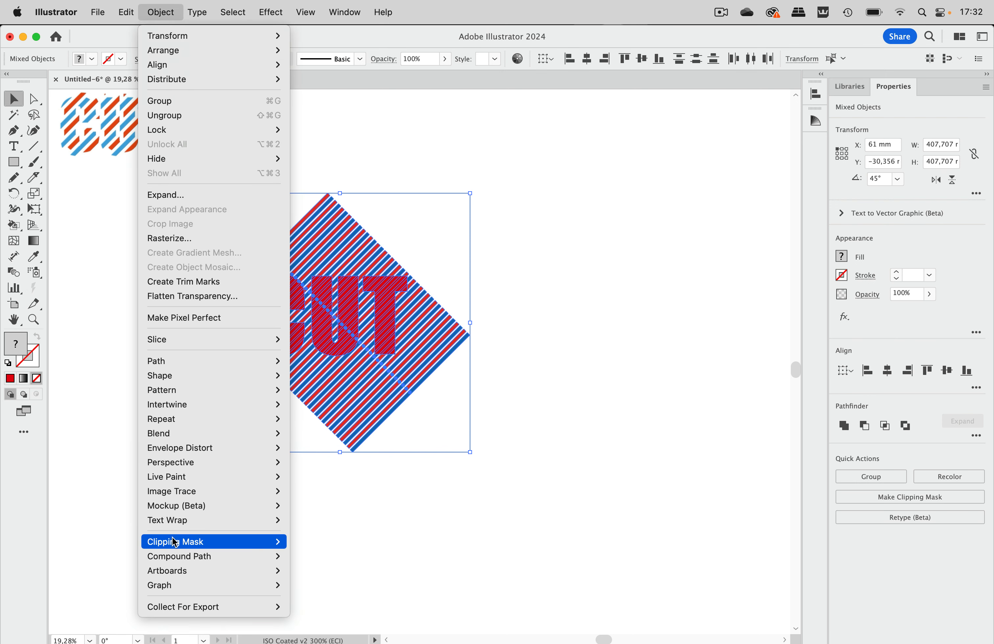
pyautogui.moveTo(175, 543)
pyautogui.click(307, 542)
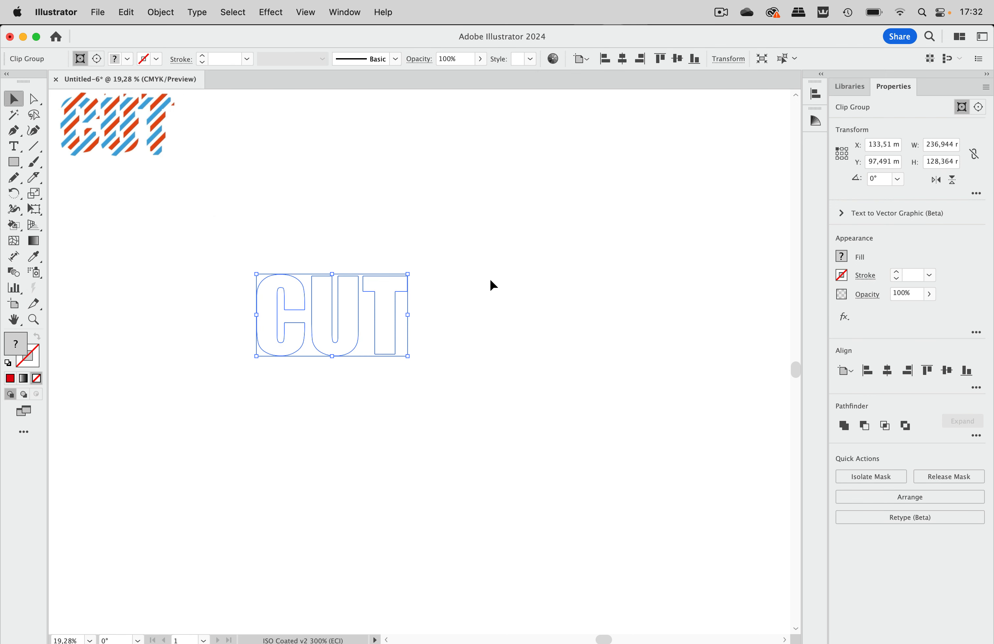
pyautogui.press('super+z')
pyautogui.click(441, 222)
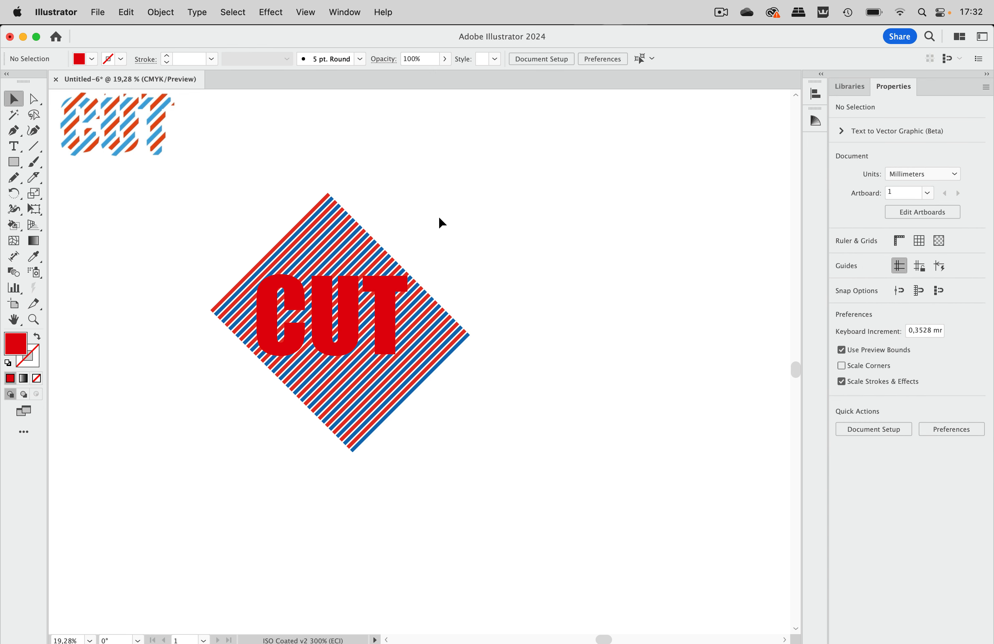
# Ungroup the outlined CUT letters
pyautogui.click(391, 297)
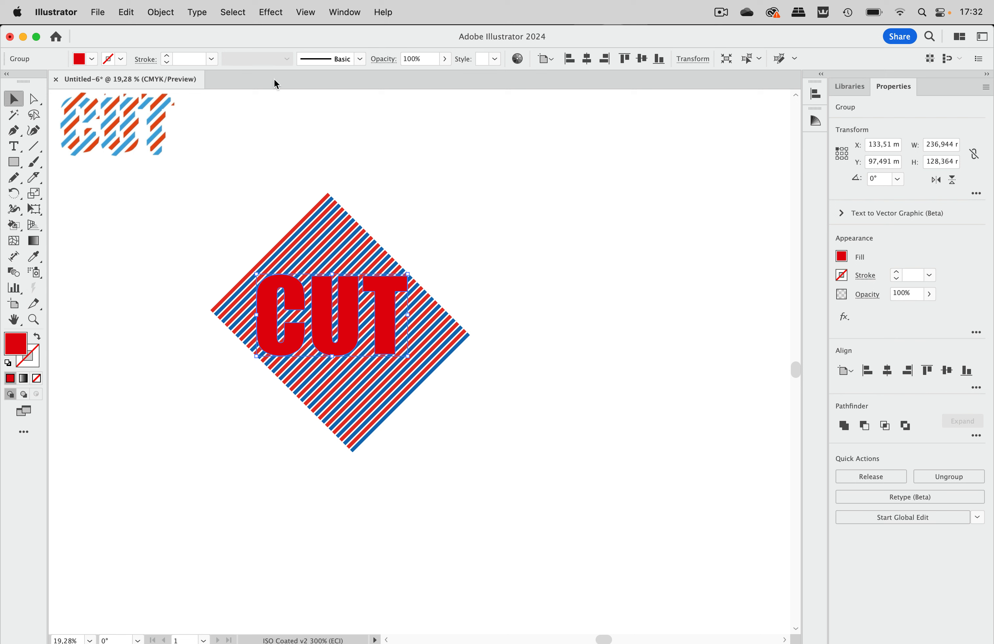
pyautogui.click(163, 12)
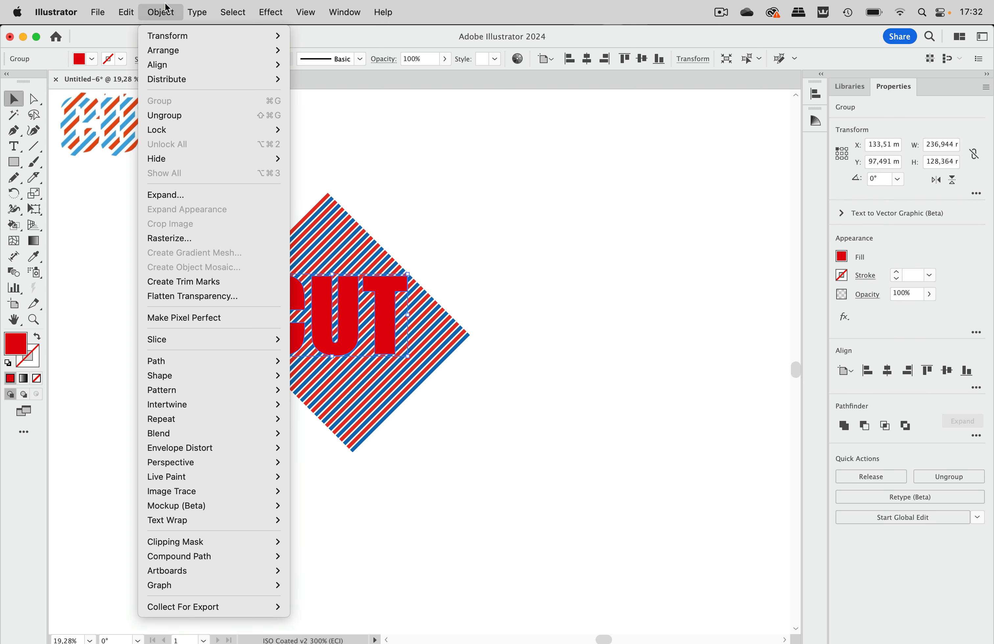
pyautogui.click(173, 119)
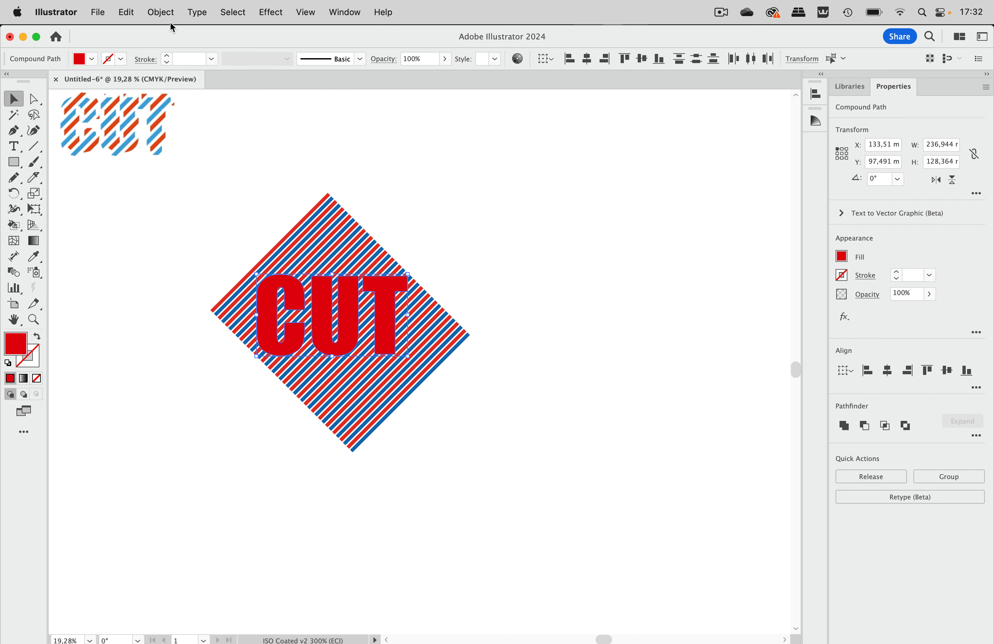
# Combine the ungrouped outlined CUT letters into a single compound path
pyautogui.click(163, 12)
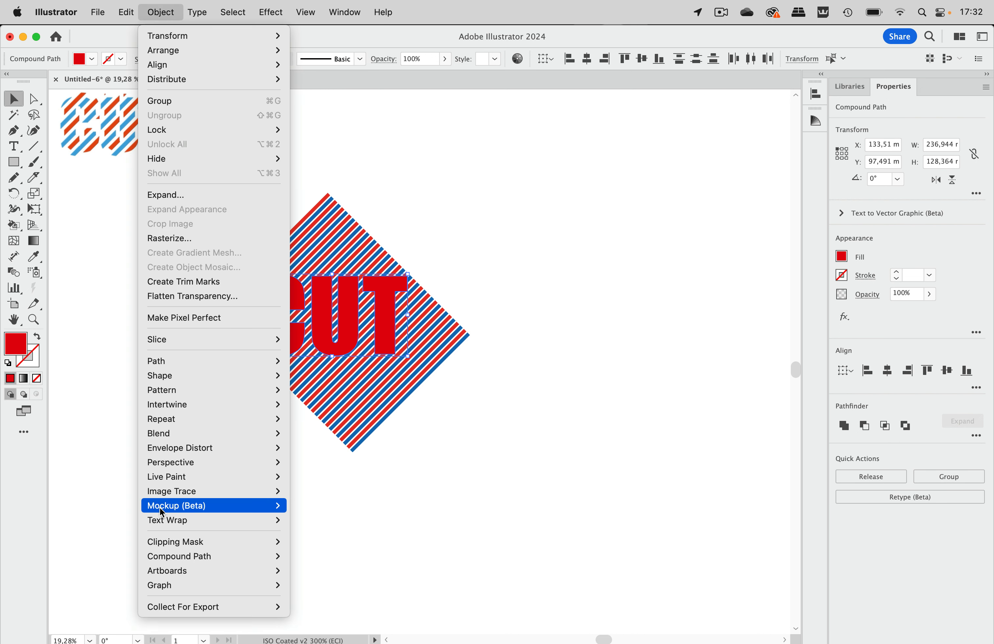
pyautogui.moveTo(154, 557)
pyautogui.click(333, 557)
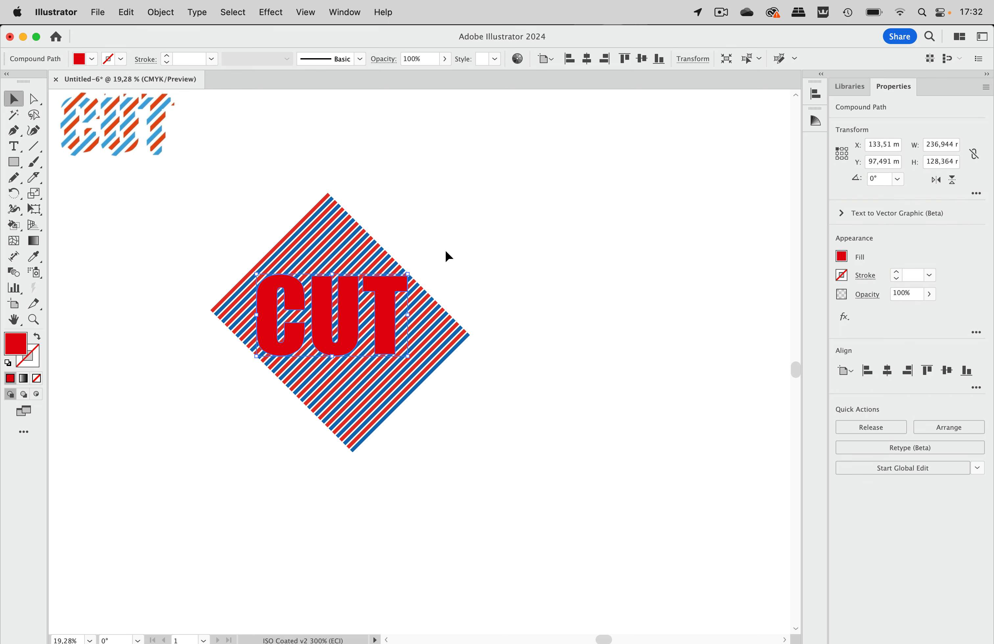
# Make a clipping mask from the CUT compound path over the striped diamond
pyautogui.moveTo(450, 247); pyautogui.dragTo(198, 406)
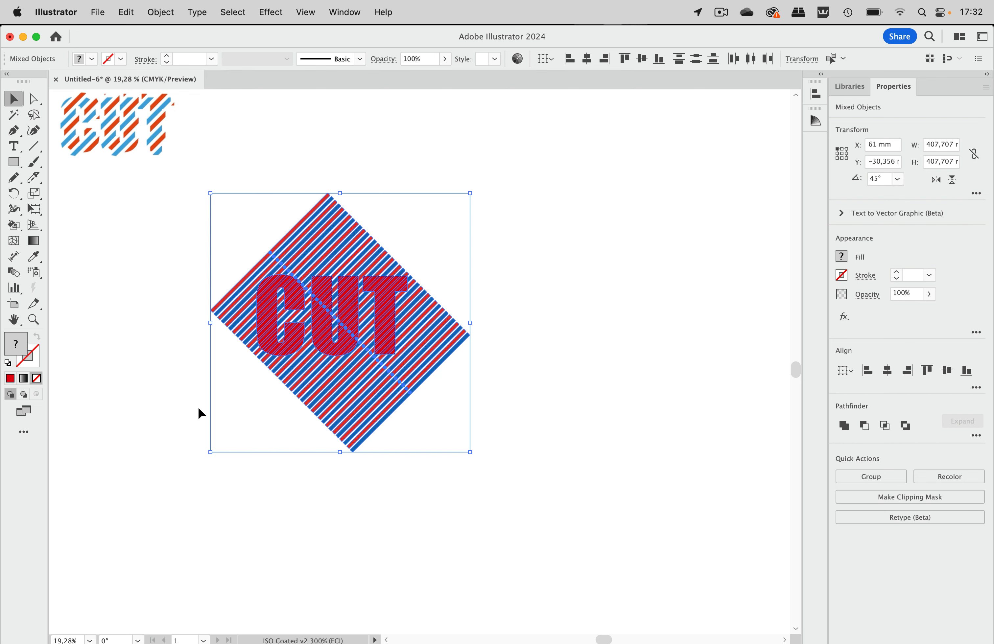
pyautogui.click(161, 13)
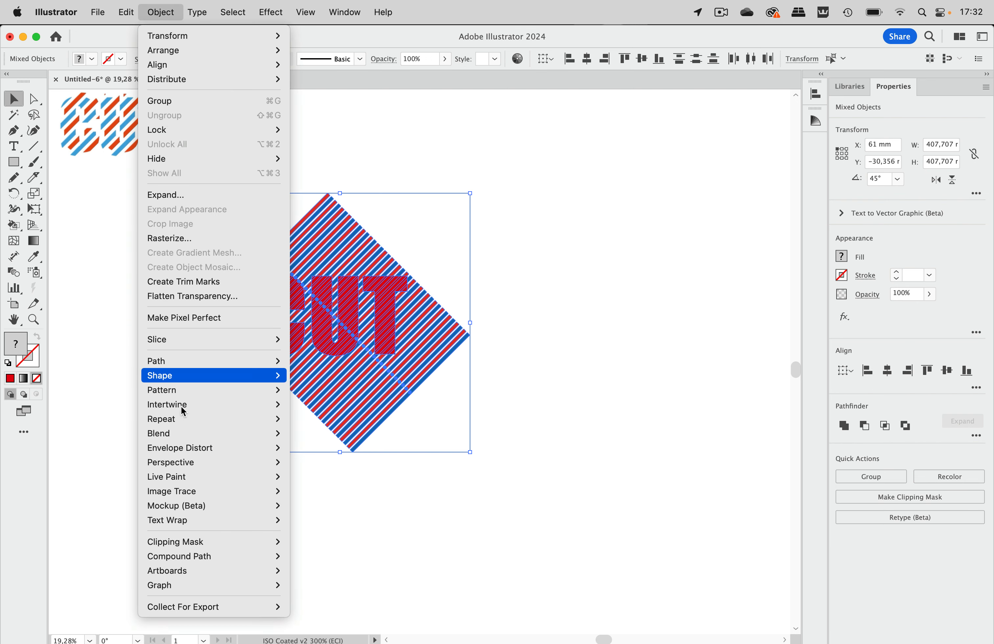
pyautogui.moveTo(184, 542)
pyautogui.click(335, 543)
# Apply the Pathfinder Crop operation to the masked CUT lettering to trim the stripes to the letter shapes
pyautogui.scroll(5, 418, 338)
pyautogui.hscroll(-3, 419, 338)
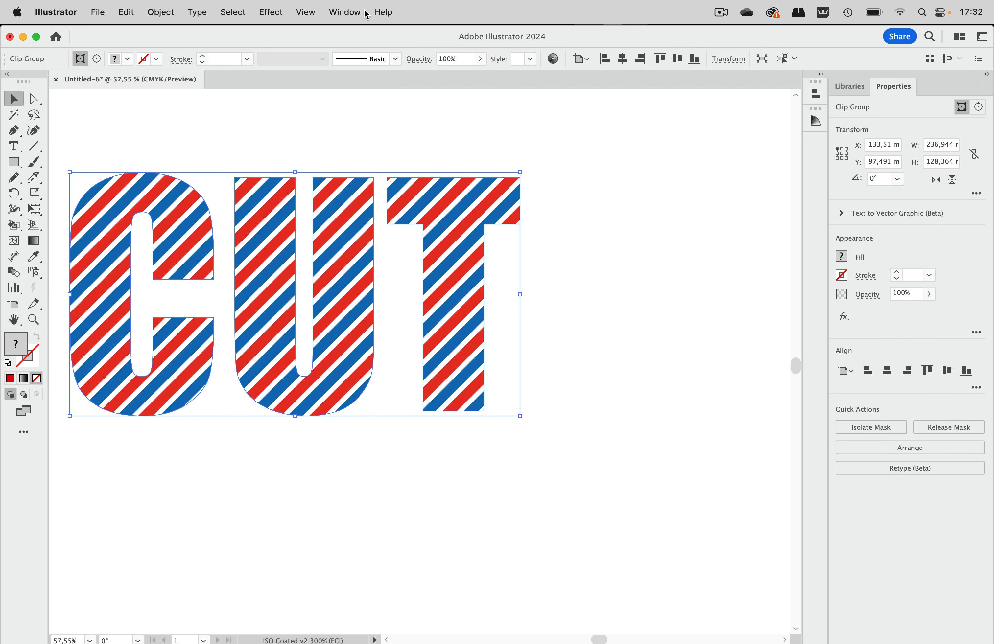
pyautogui.click(346, 13)
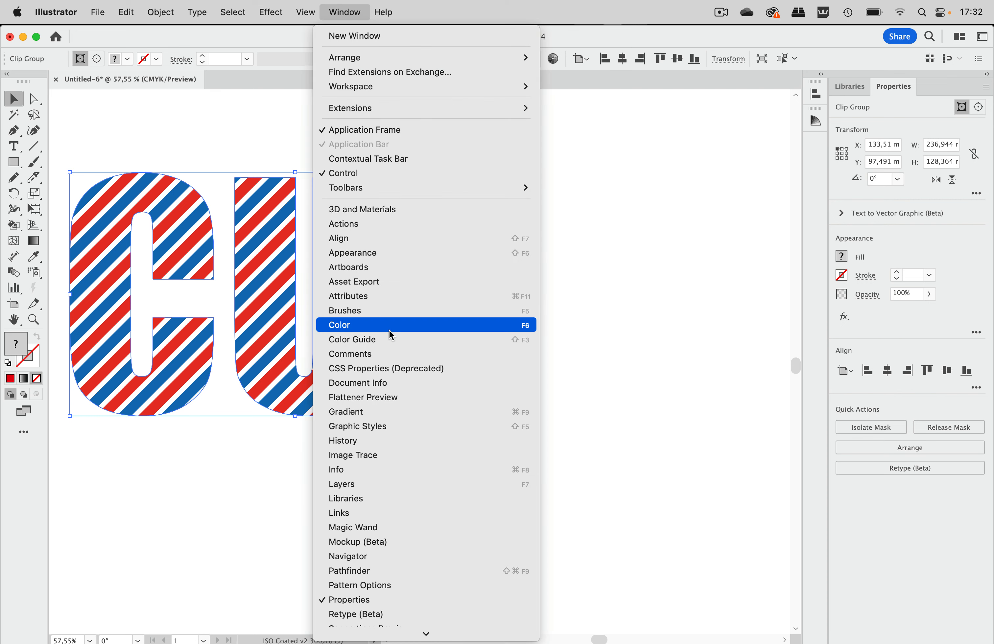
pyautogui.scroll(-3, 399, 482)
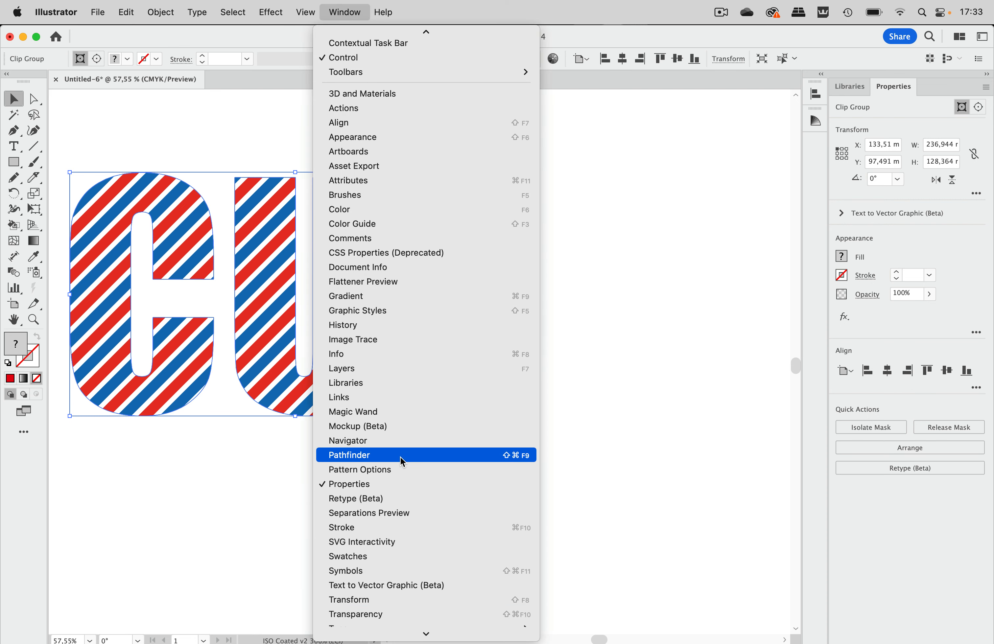
pyautogui.click(400, 455)
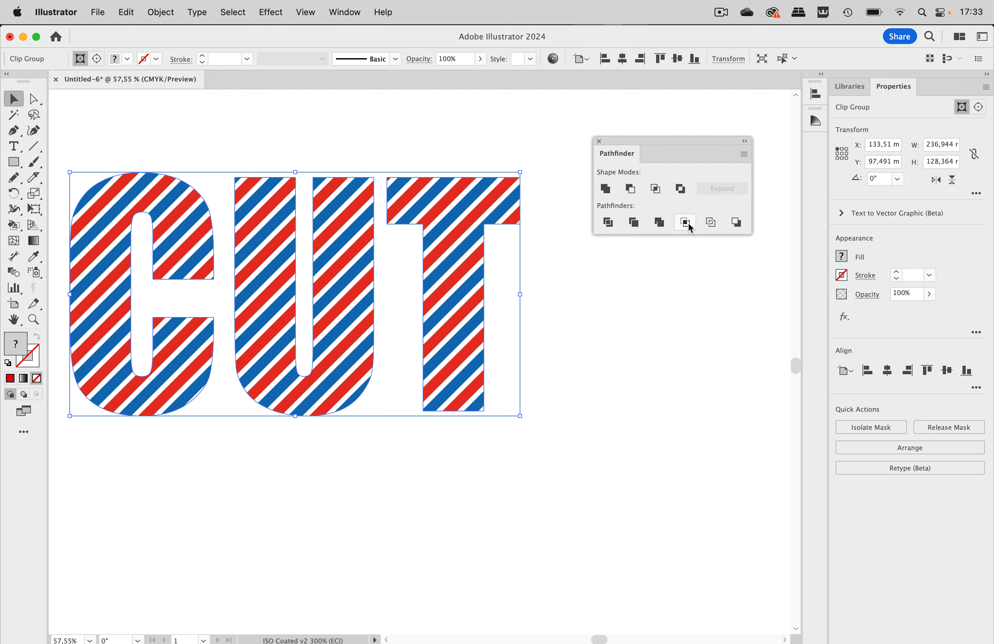
pyautogui.click(688, 223)
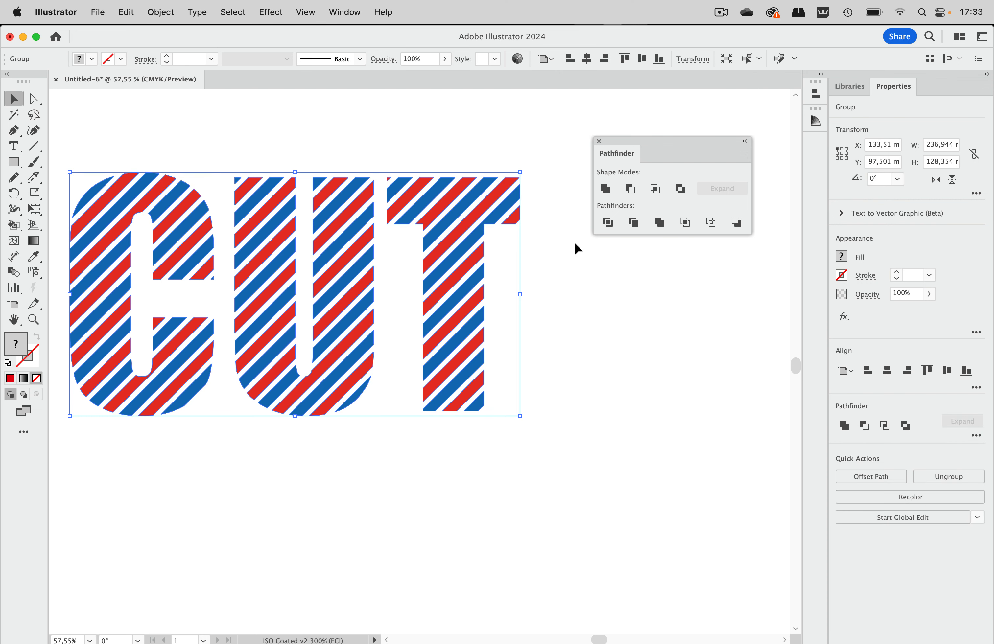
# Inspect the cropped stripe paths in Outline view and return to the normal preview
pyautogui.hscroll(-3, 569, 242)
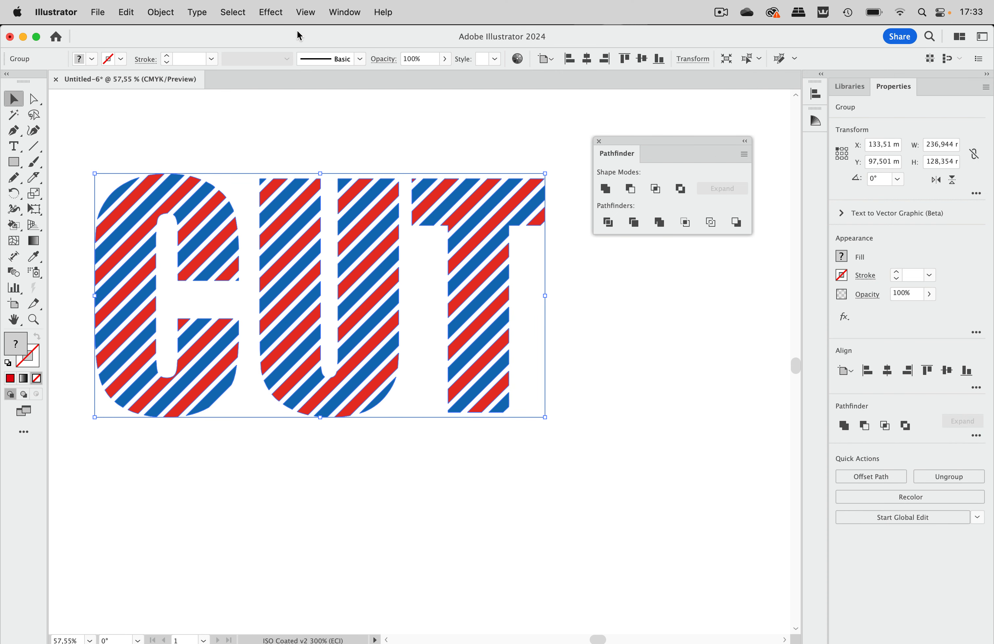
pyautogui.click(304, 12)
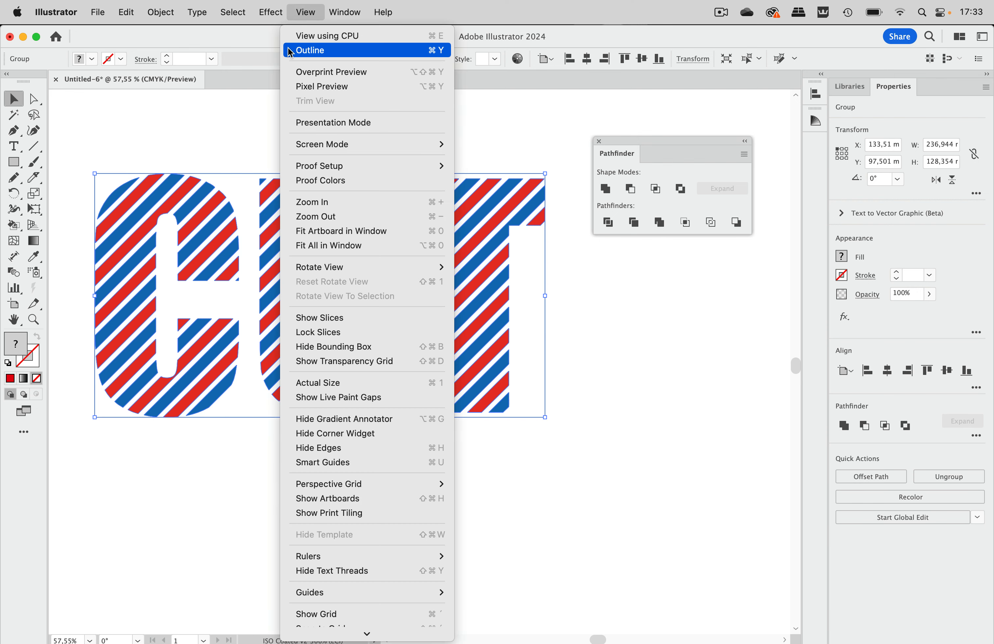
pyautogui.click(316, 50)
pyautogui.click(469, 130)
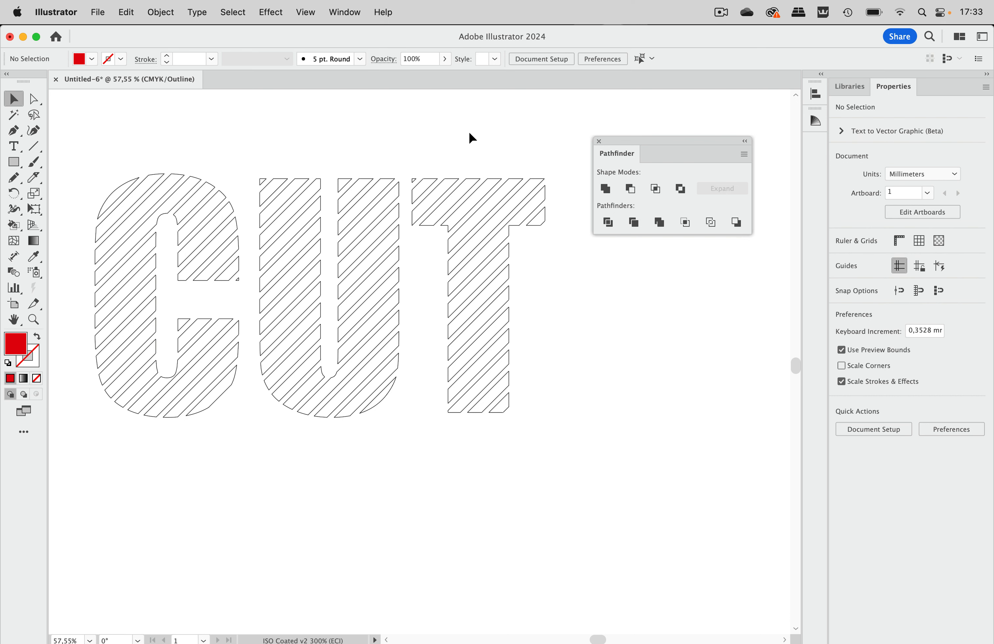
pyautogui.press('super+y')
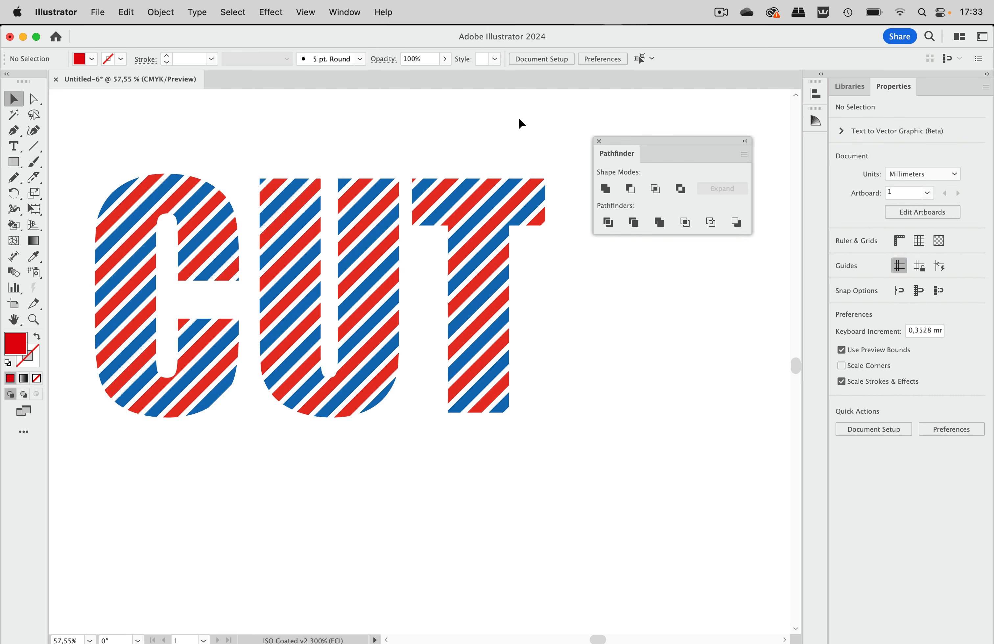
# Ungroup the cropped CUT lettering into separate stripe pieces and clear the selection
pyautogui.click(493, 198)
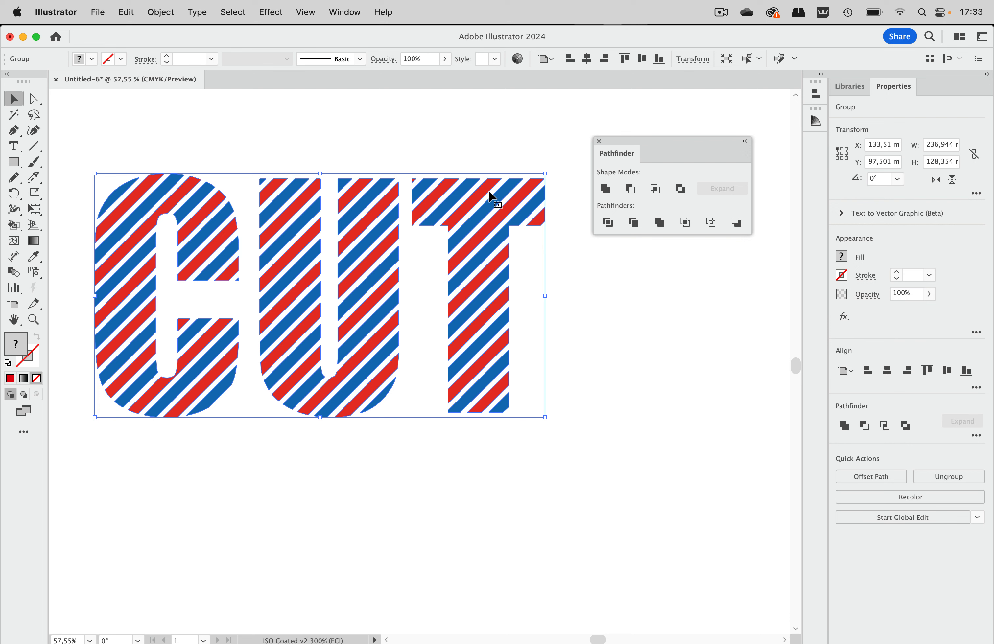
pyautogui.press('super+shift+g')
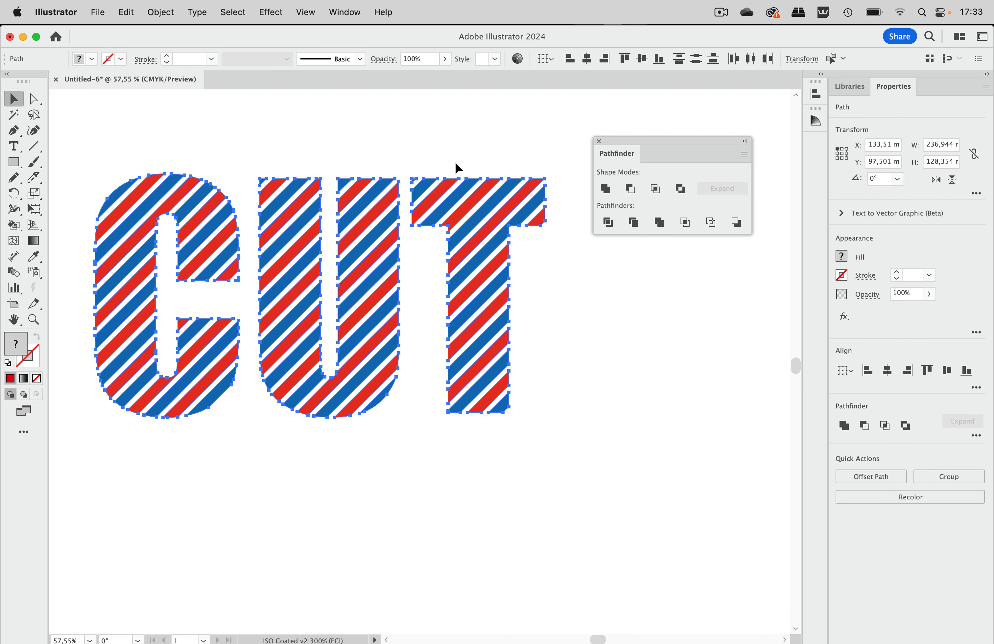
pyautogui.click(450, 139)
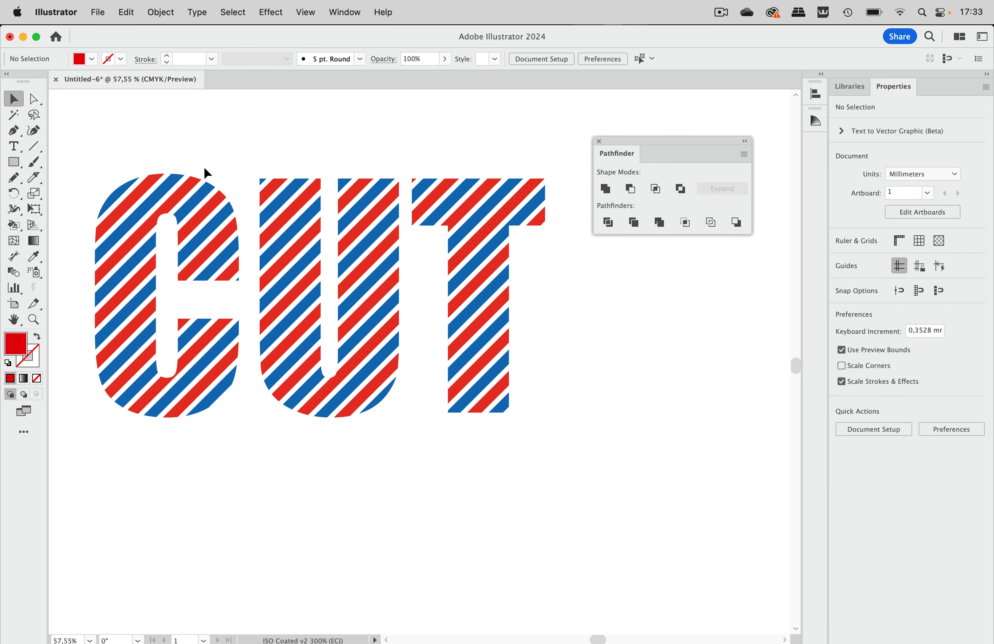
# Select all red stripes by their shared fill color and shift them about 1.7 mm right and 1.7 mm up
pyautogui.click(161, 184)
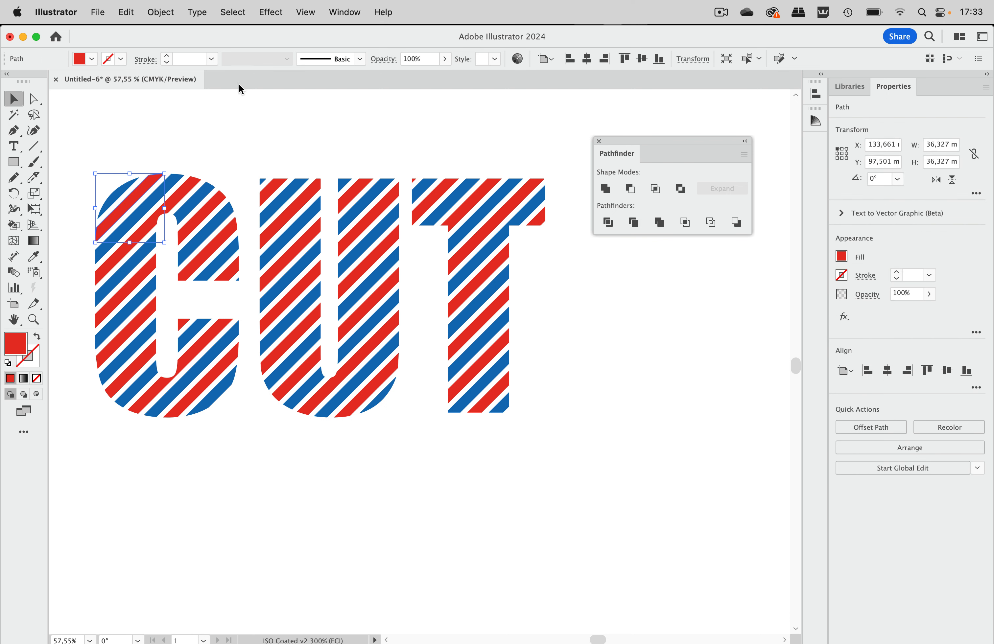
pyautogui.click(242, 12)
pyautogui.moveTo(275, 151)
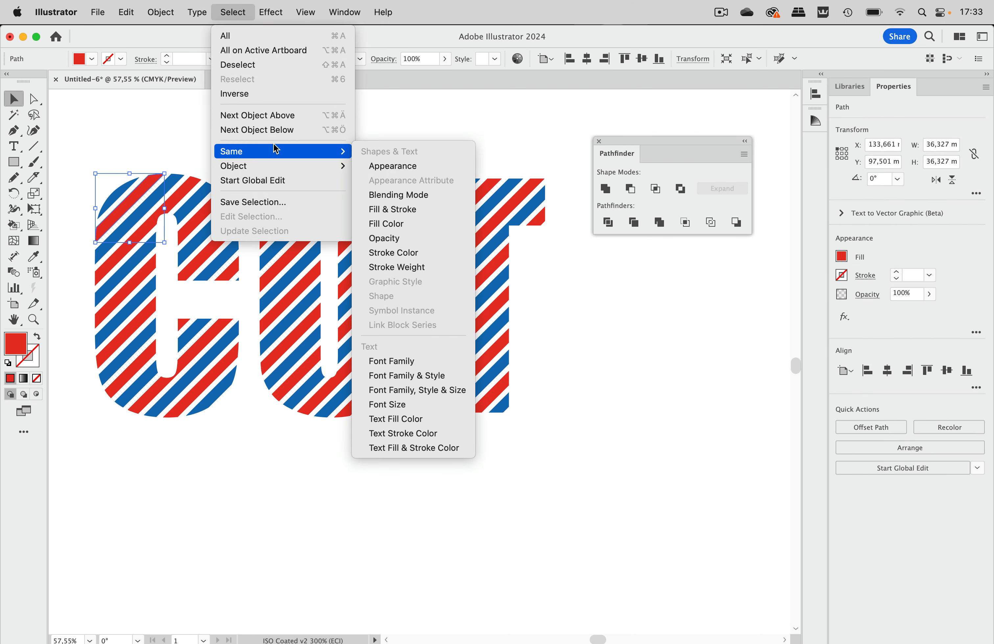
pyautogui.click(389, 224)
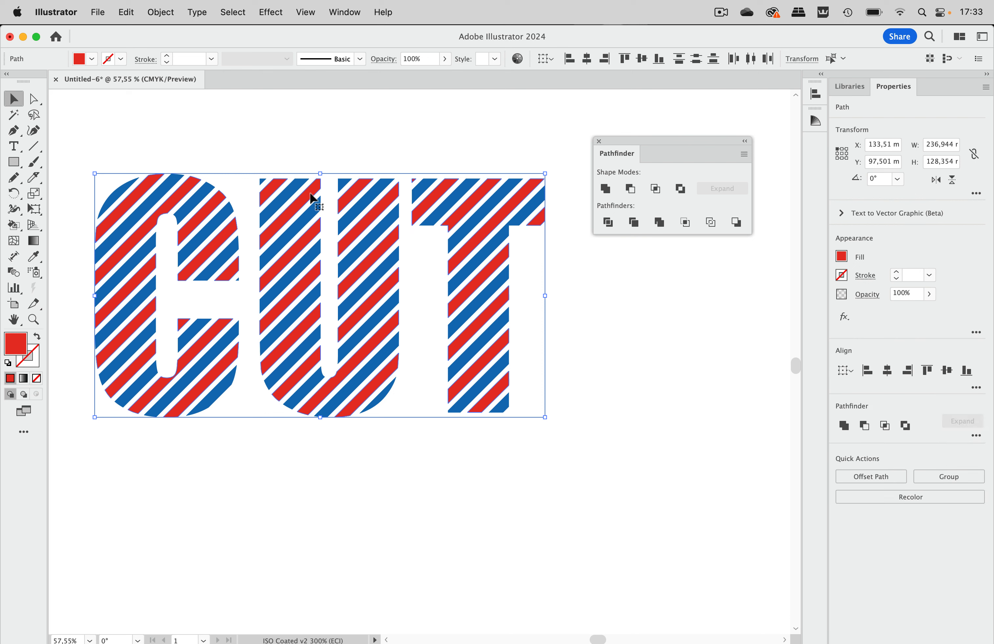
pyautogui.moveTo(311, 194); pyautogui.dragTo(314, 191)
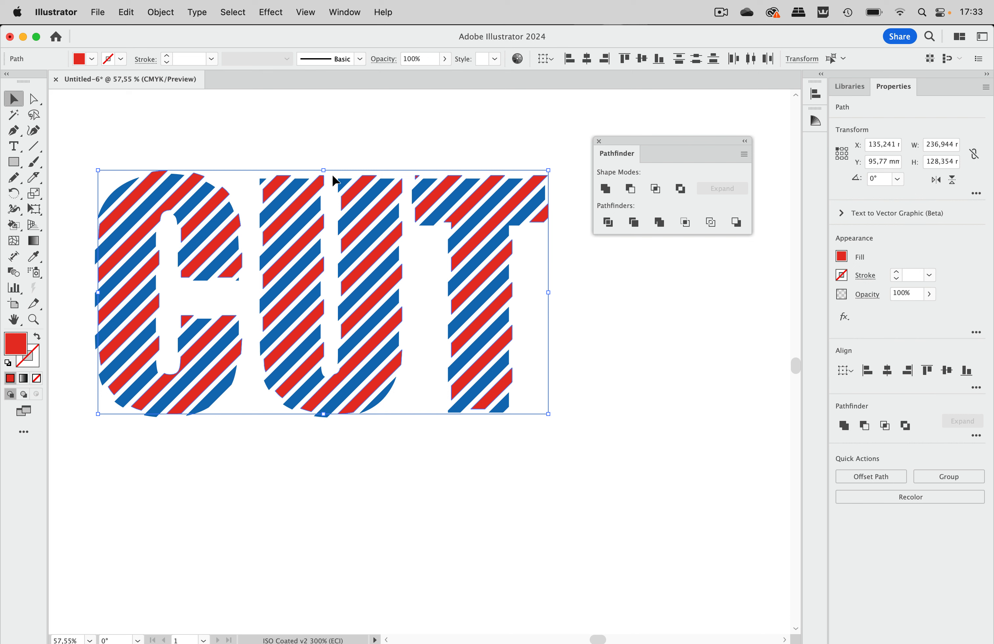